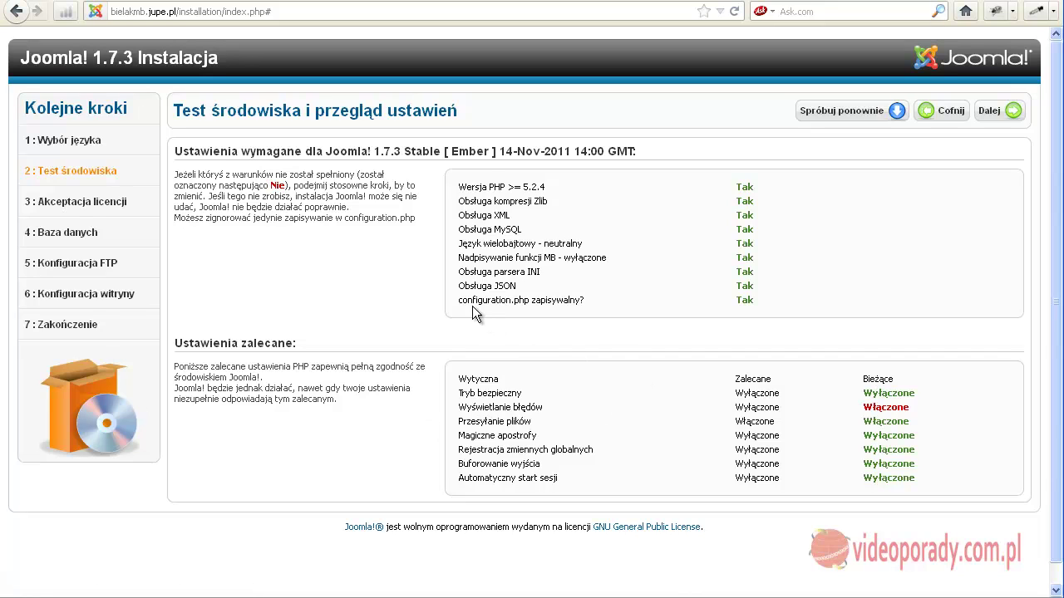
Verify the environment checks pass, including writable configuration.php, and continue to the Licencja page.
drag(459, 300, 591, 310)
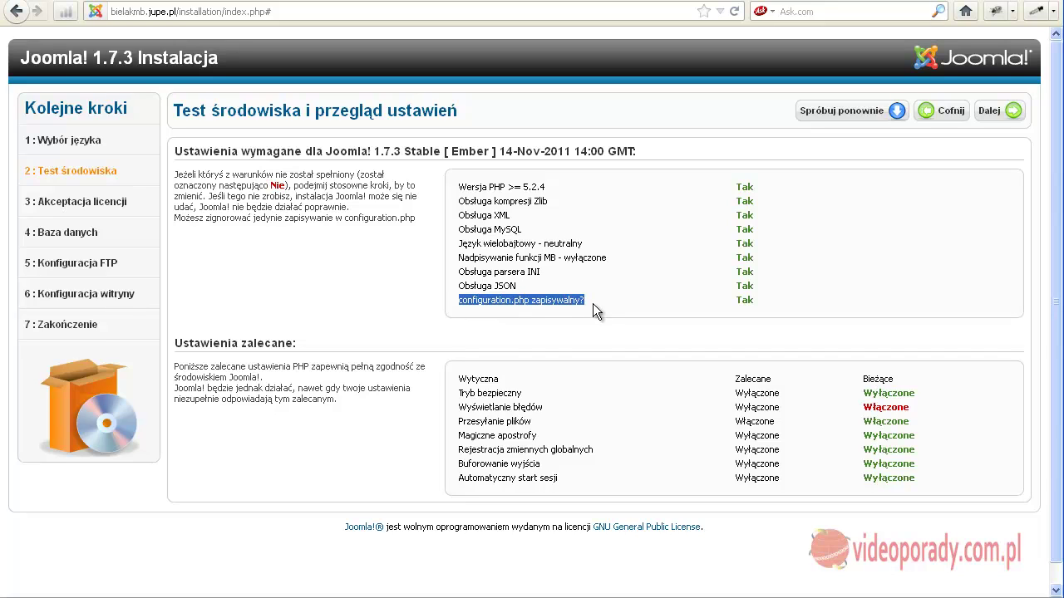
click(605, 300)
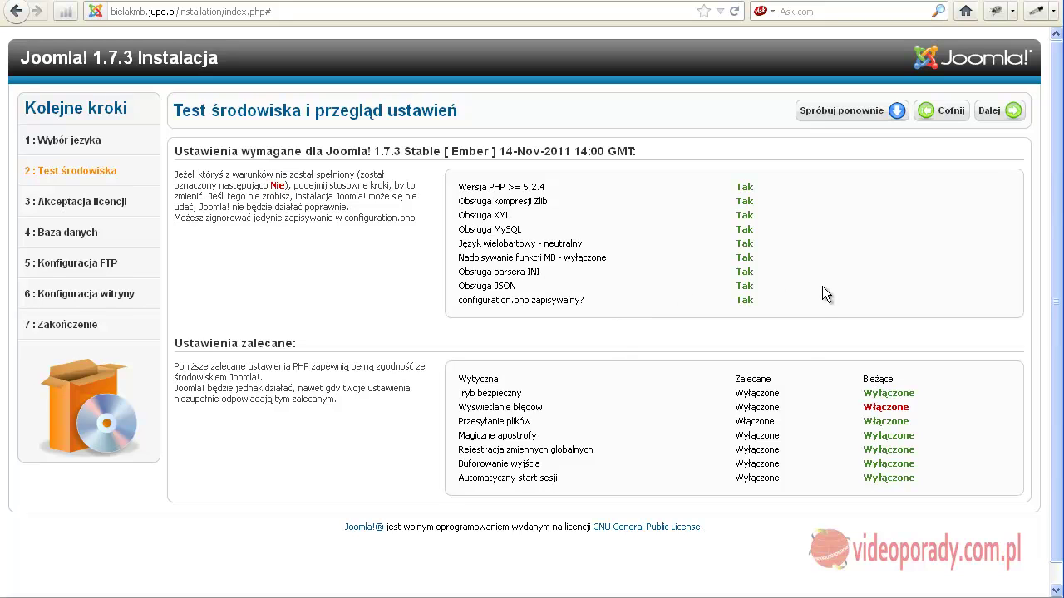
click(1008, 111)
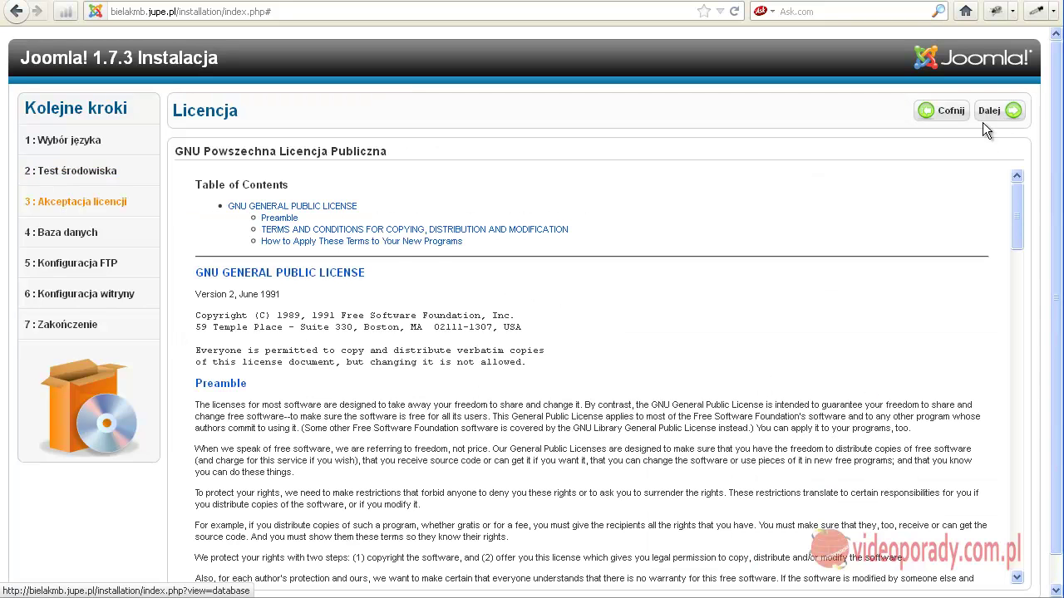
Scroll through the GPL licence and continue to Konfiguracja bazy danych.
scroll(300, 305, down, 4)
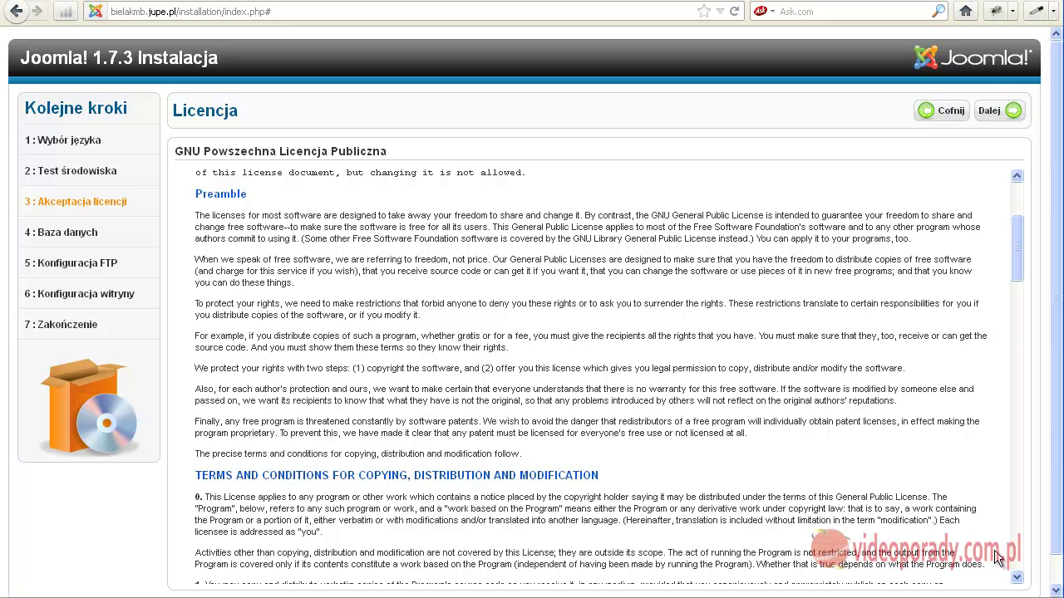
click(992, 111)
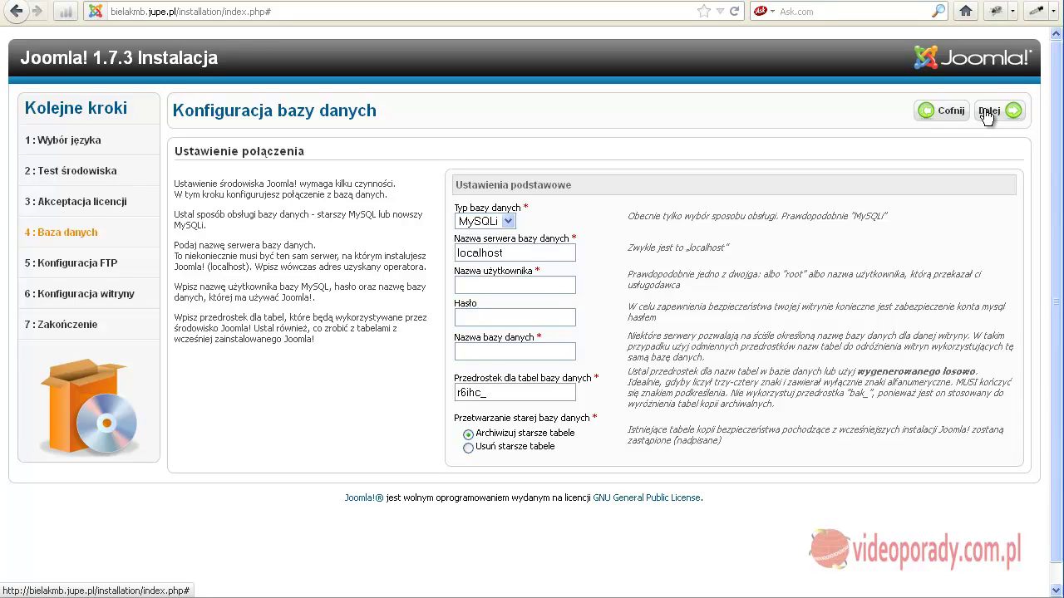
Copy the new database's name from DirectAdmin into Joomla's database user name field.
click(805, 3)
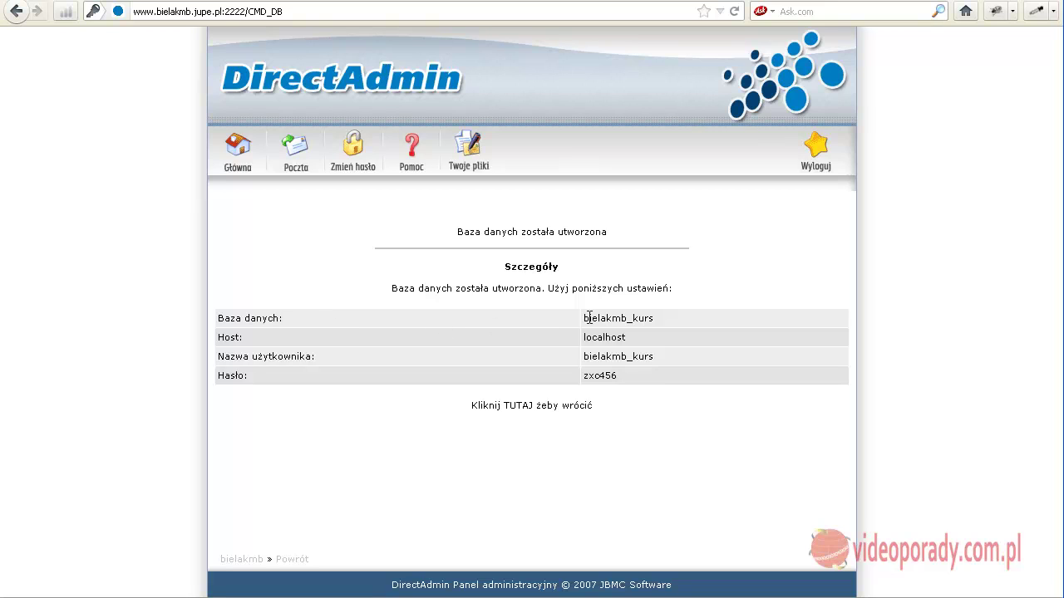
drag(585, 319, 654, 319)
right_click(654, 318)
click(678, 326)
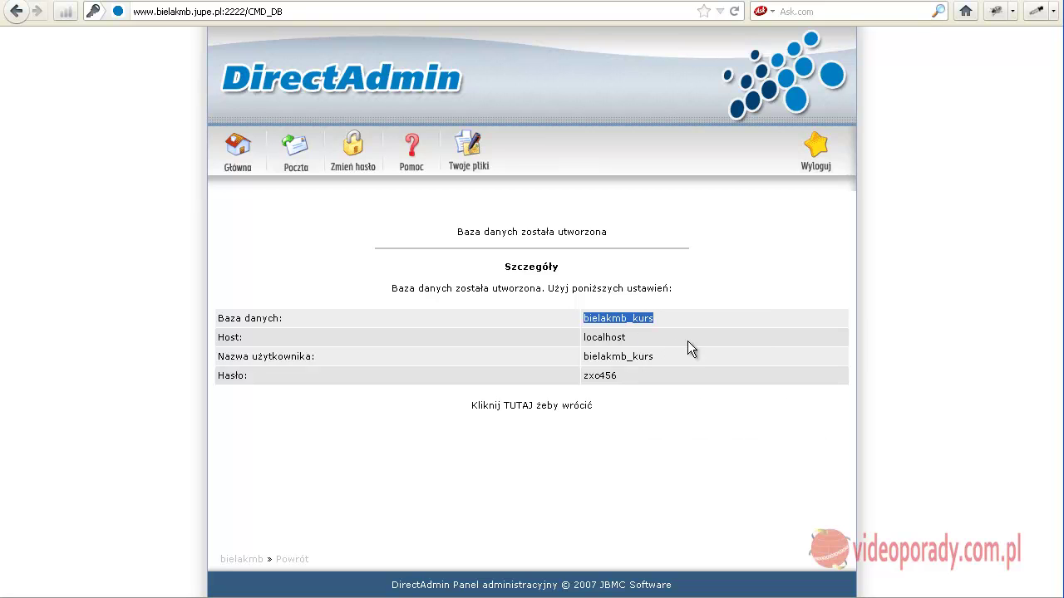
click(660, 2)
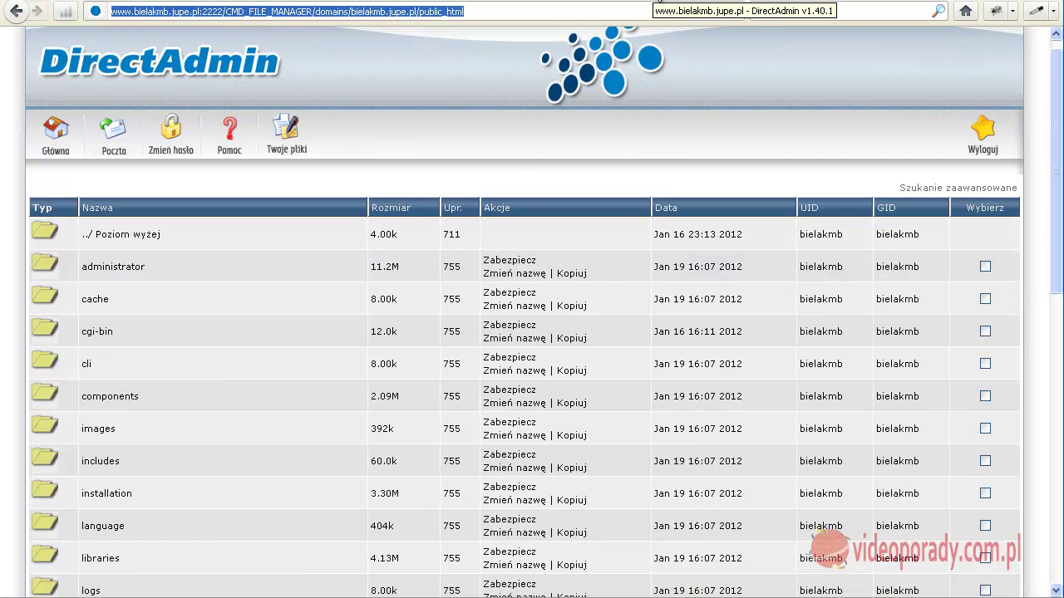
click(909, 3)
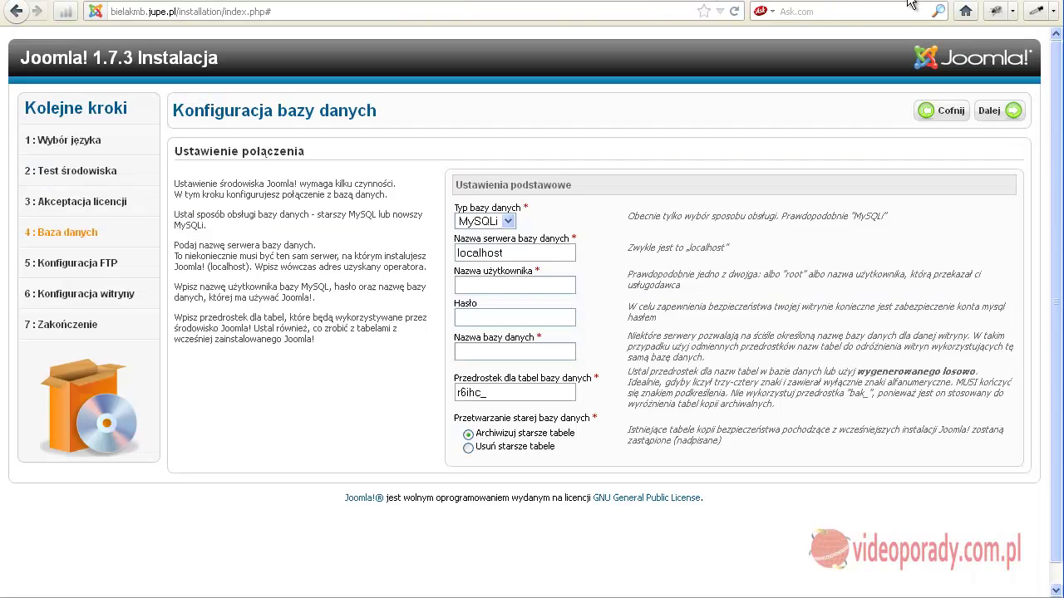
right_click(479, 286)
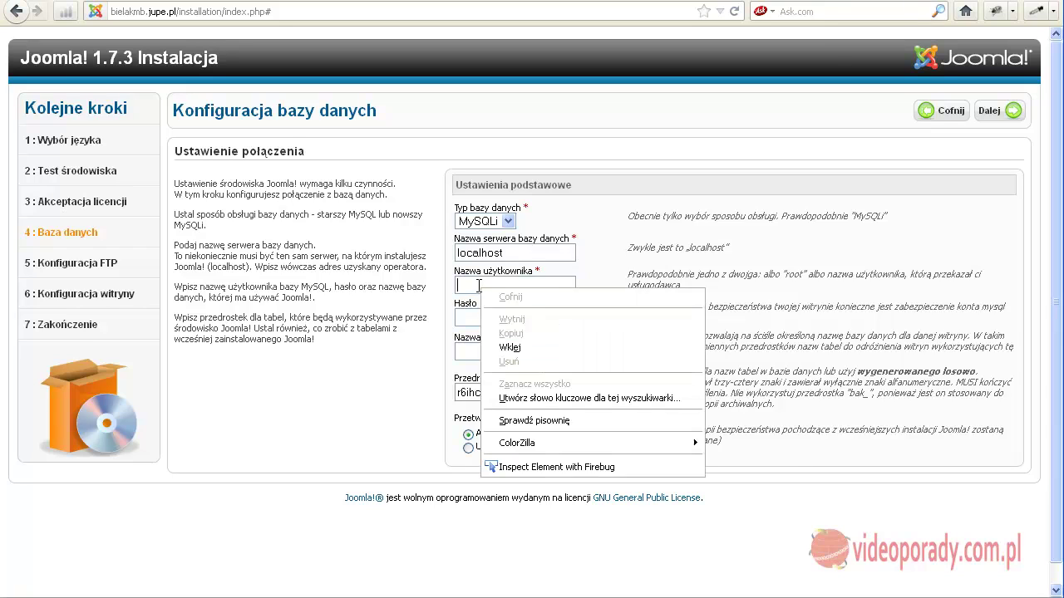
click(536, 350)
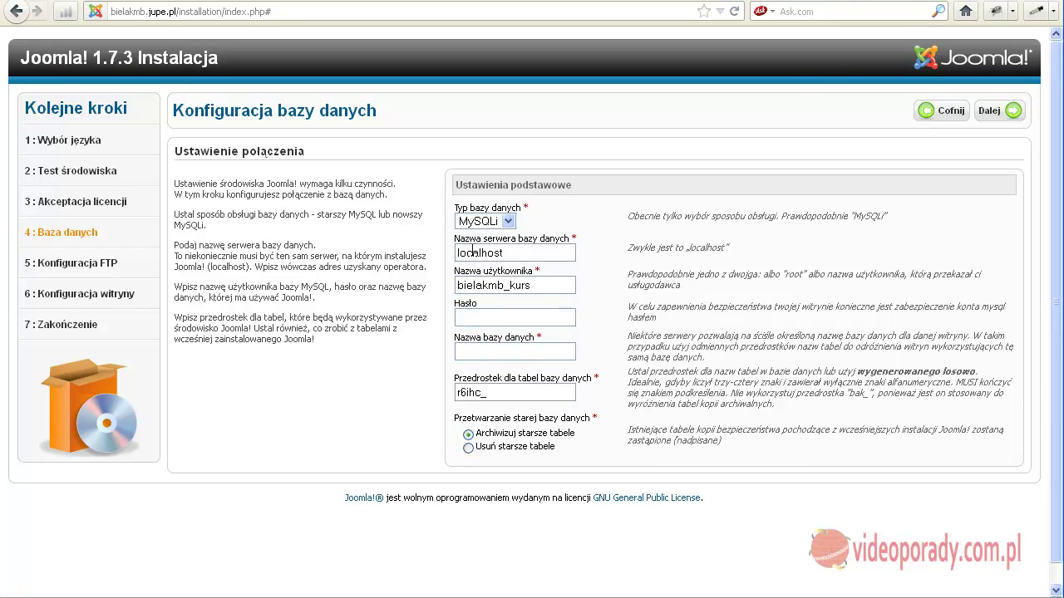
Copy the database user name from DirectAdmin into Joomla's database name field.
click(786, 2)
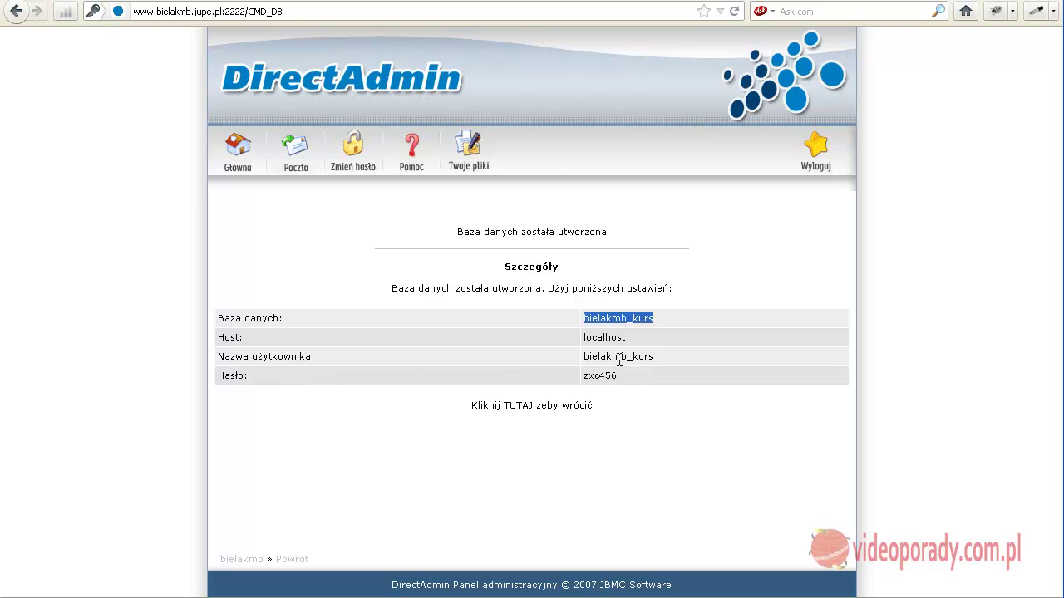
drag(654, 358, 584, 359)
right_click(586, 356)
click(613, 365)
click(675, 1)
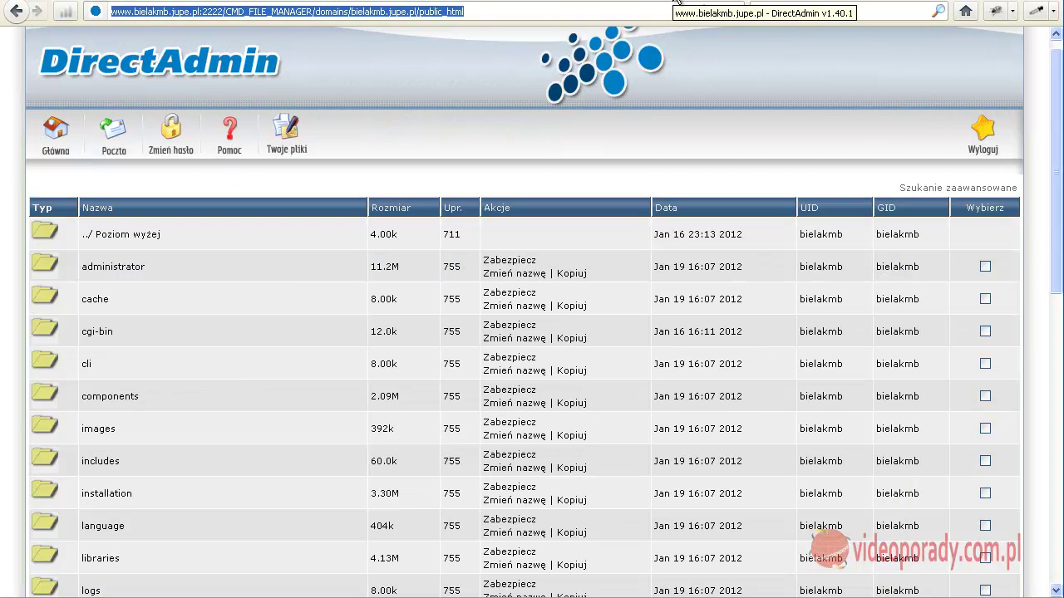
click(927, 3)
right_click(517, 354)
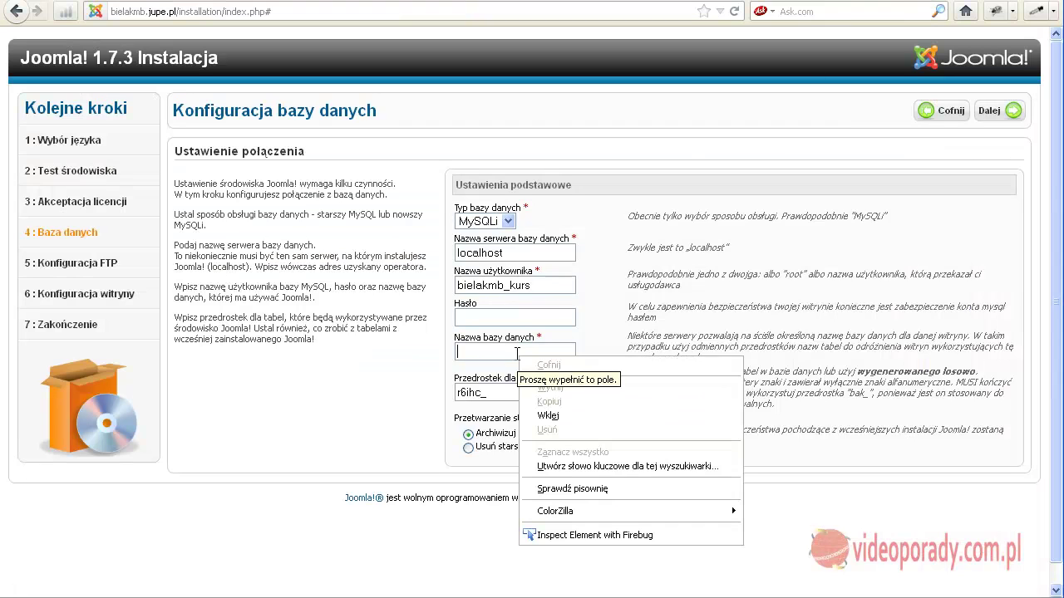
click(548, 416)
Copy the database password from DirectAdmin into Joomla's password field.
click(494, 316)
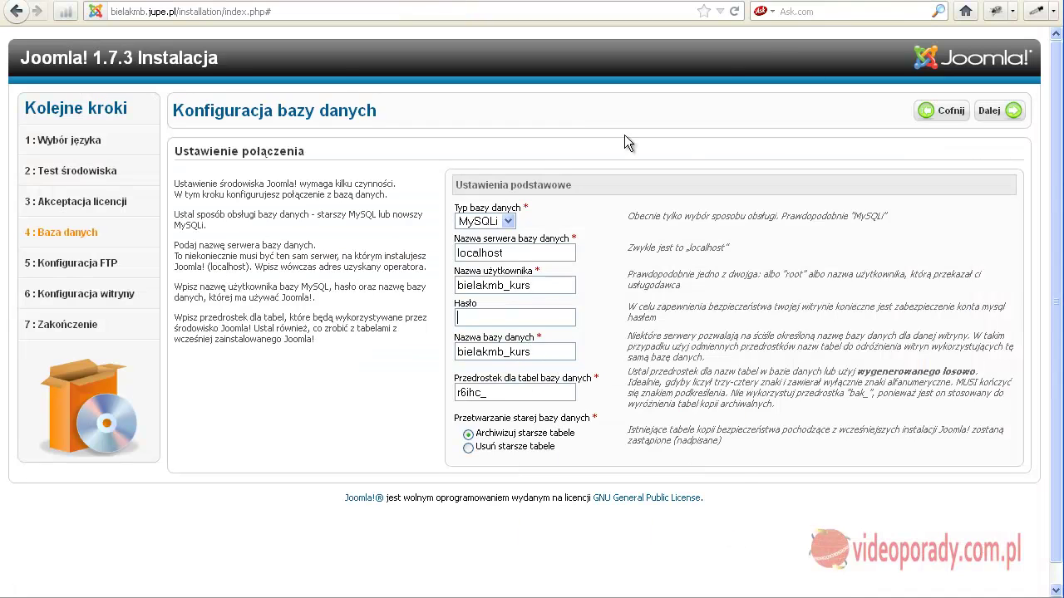
key(ctrl+Tab)
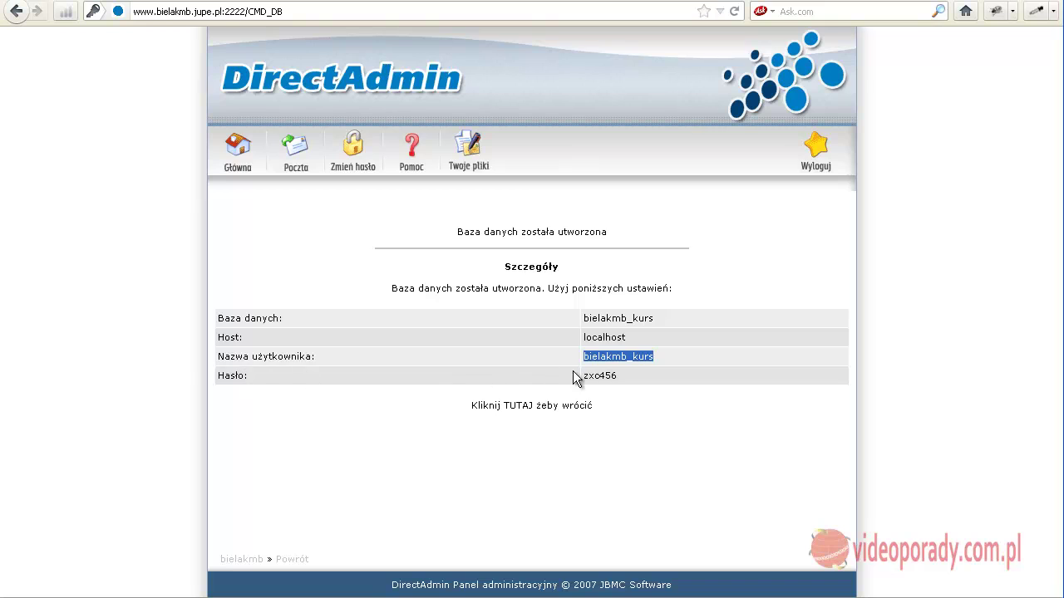
drag(616, 378, 582, 378)
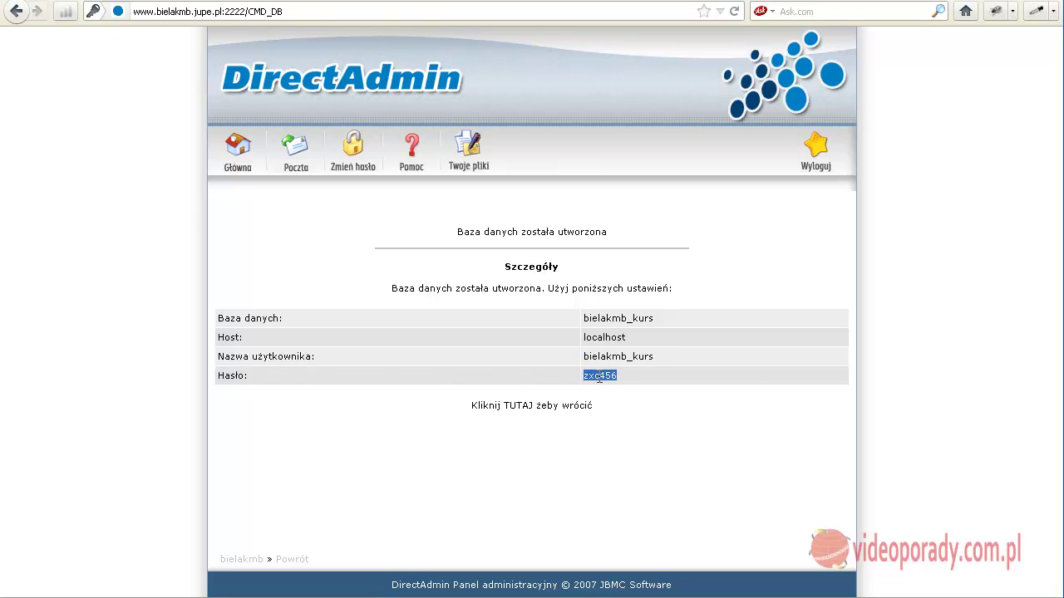
right_click(600, 379)
click(628, 388)
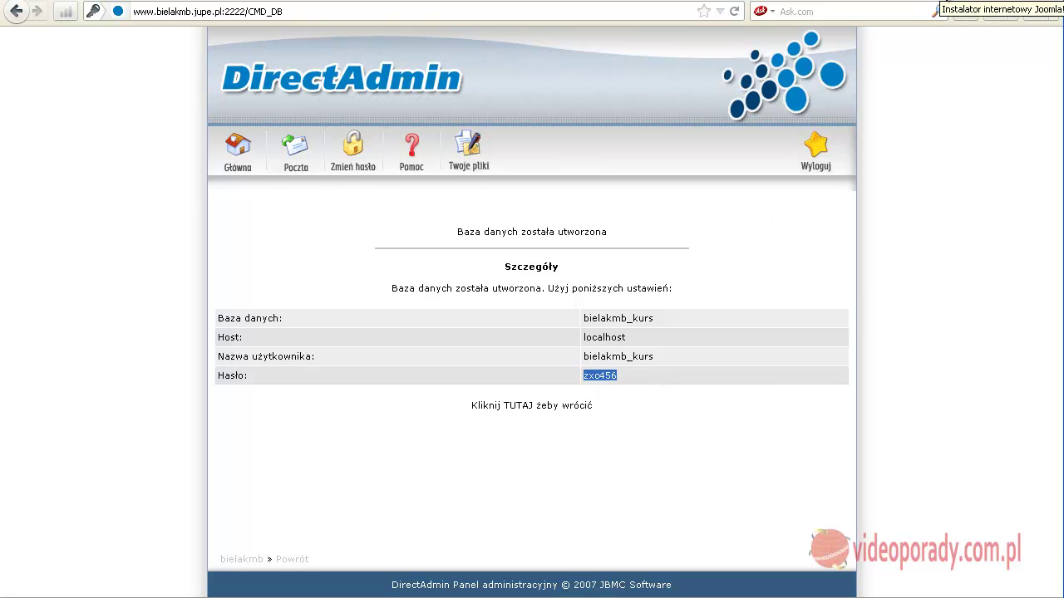
click(937, 2)
right_click(476, 320)
click(518, 386)
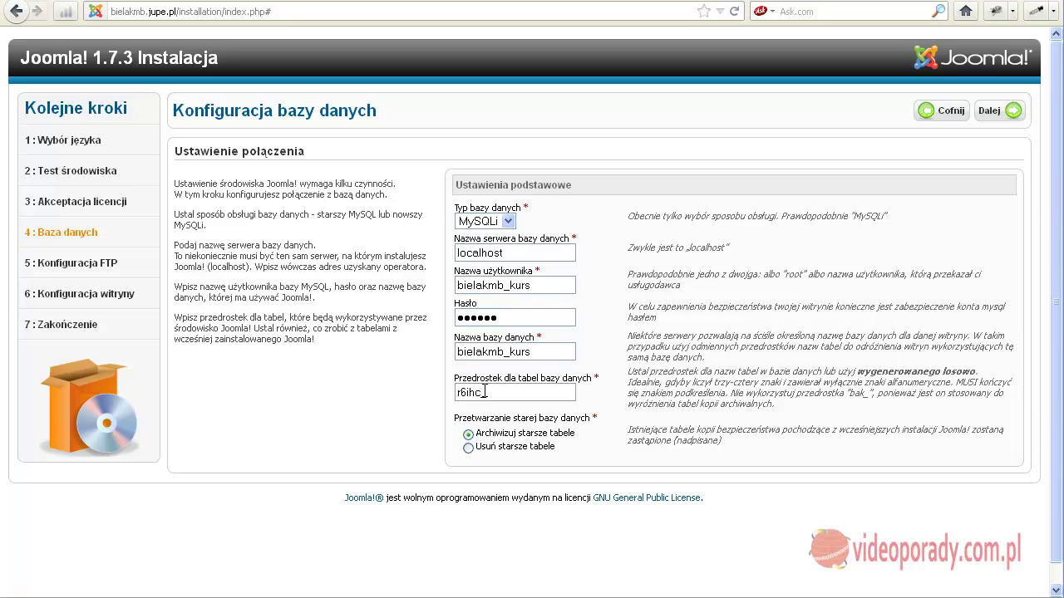
Submit the database settings and skip FTP setup to reach Główna konfiguracja.
click(981, 111)
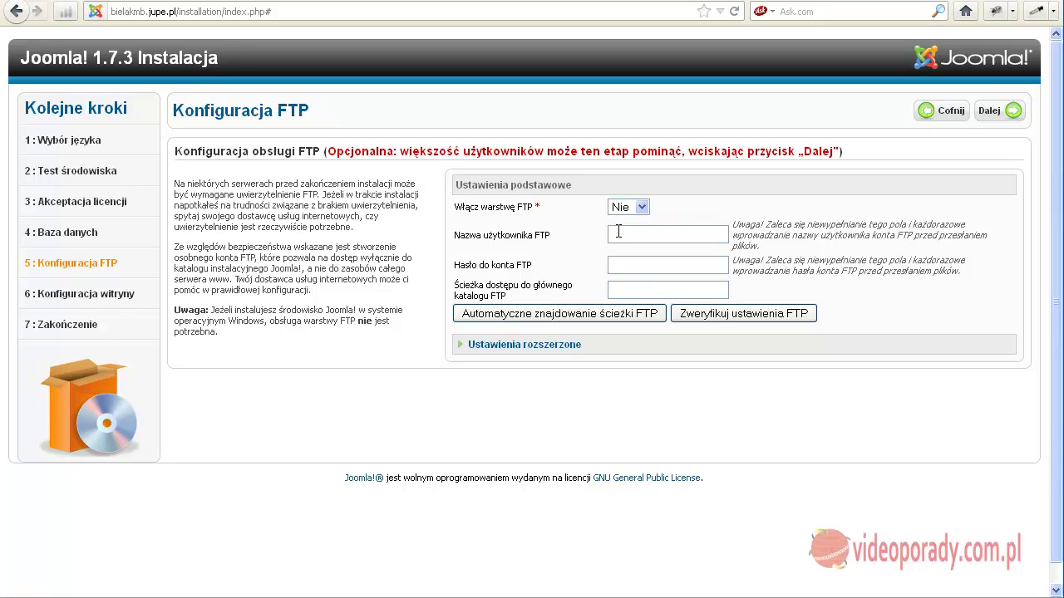
click(1001, 111)
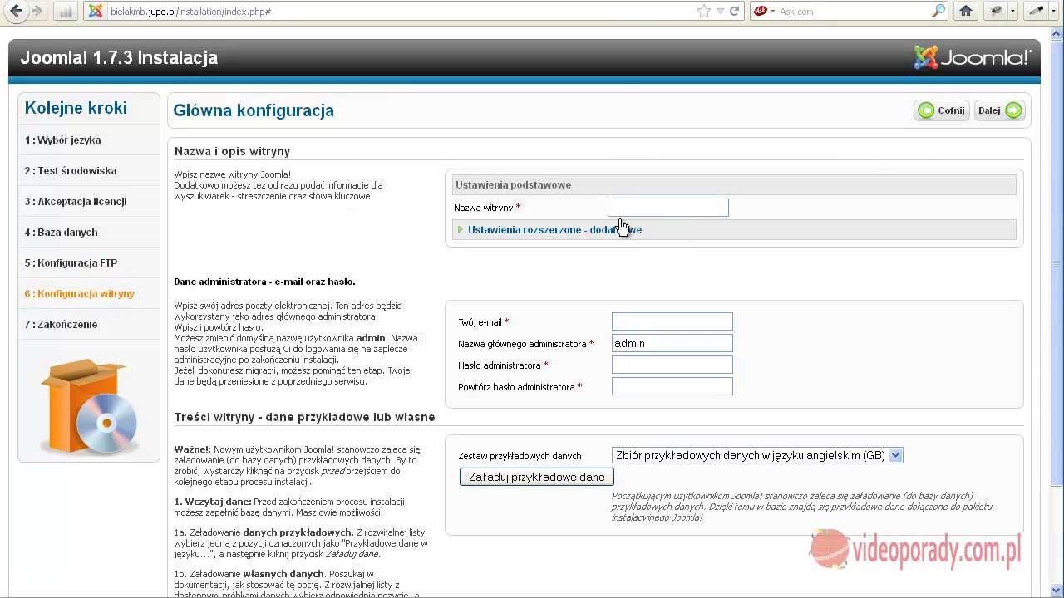
Name the site 'Kurs Joomla 1.7' and collapse the optional metadata section.
click(618, 230)
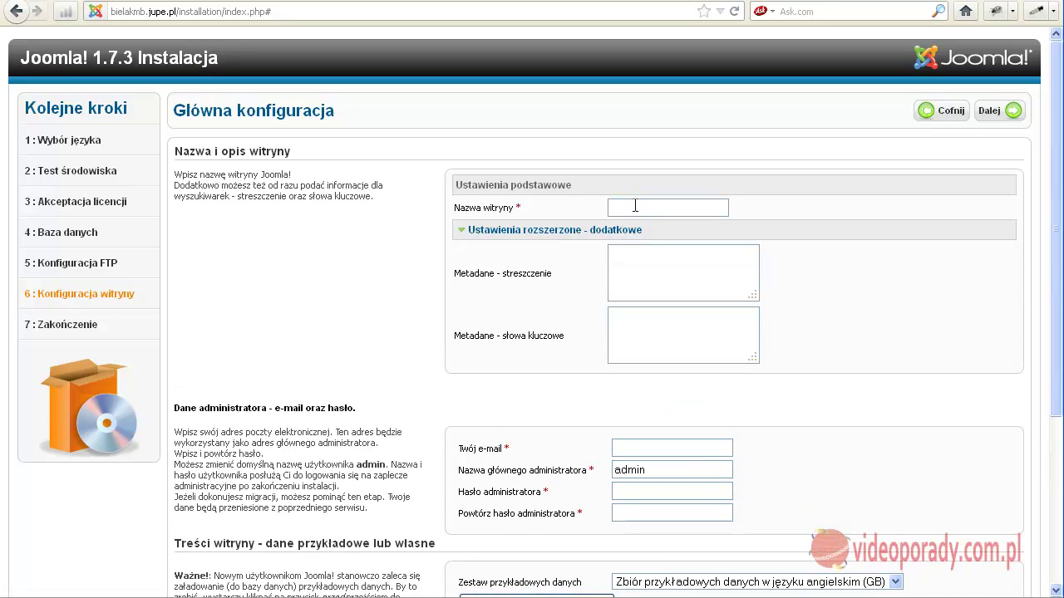
click(635, 206)
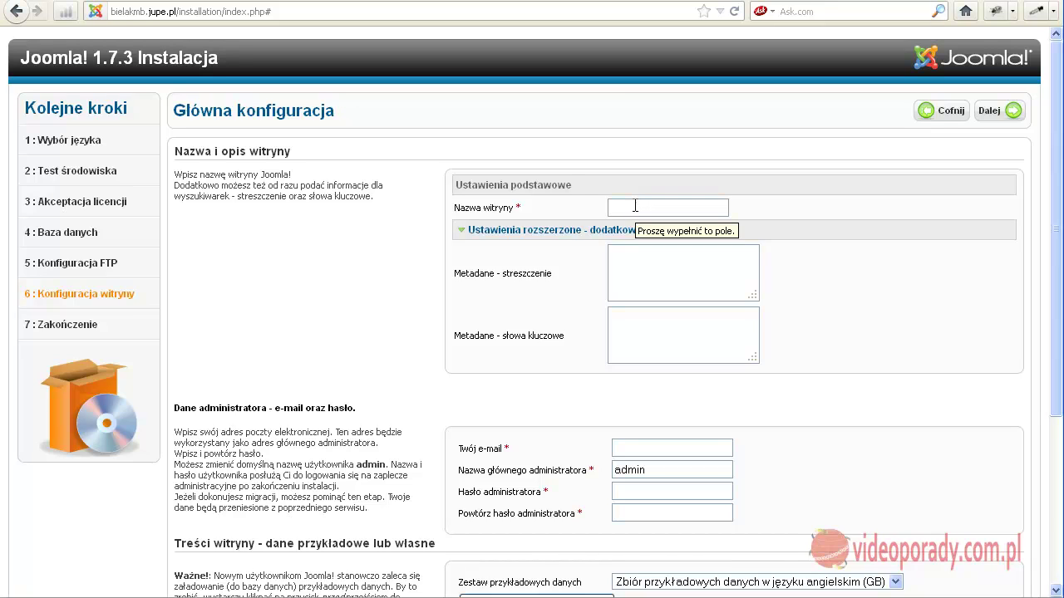
text(K)
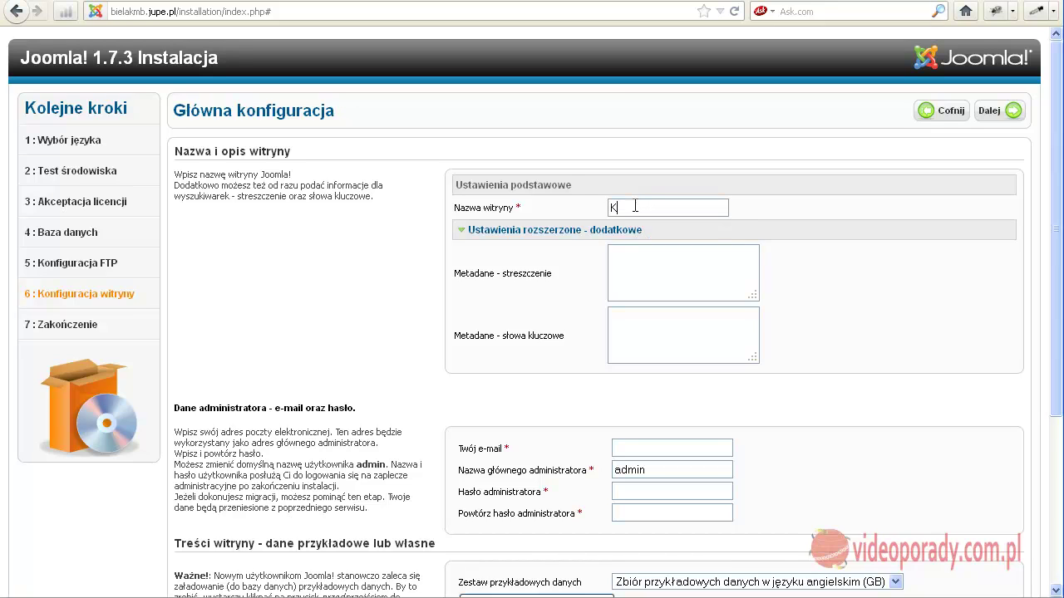
text(urs Joomla 1.7)
click(627, 274)
click(503, 230)
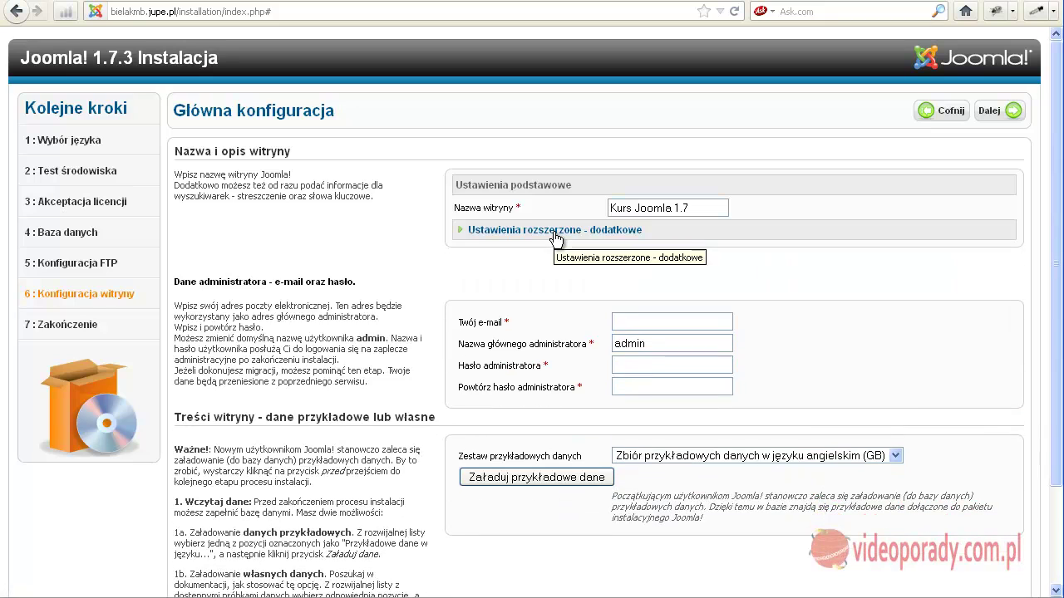
Enter the administrator's e-mail address and the admin password with its confirmation.
click(623, 318)
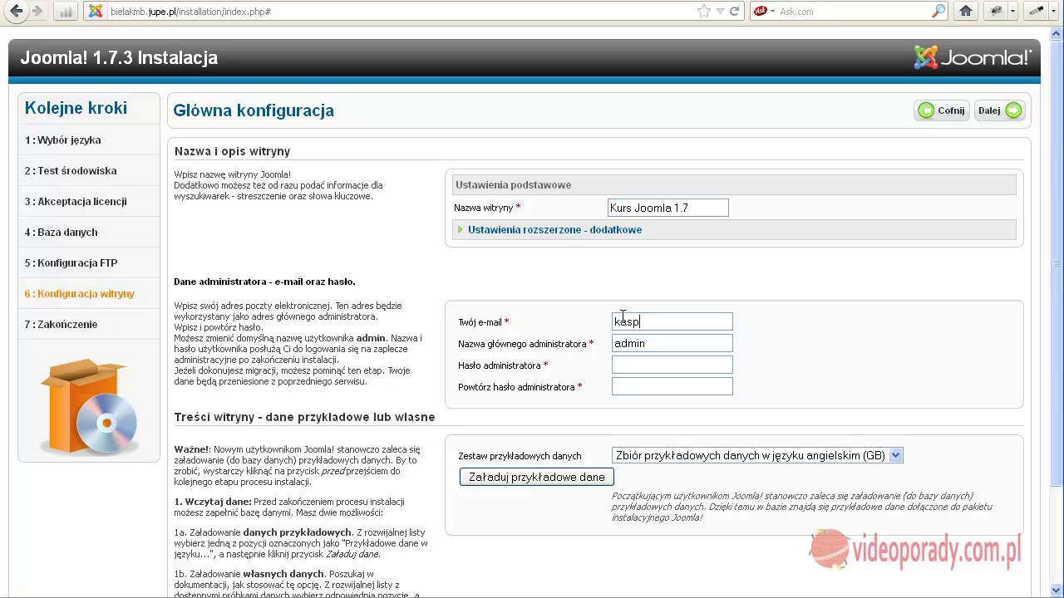
click(628, 362)
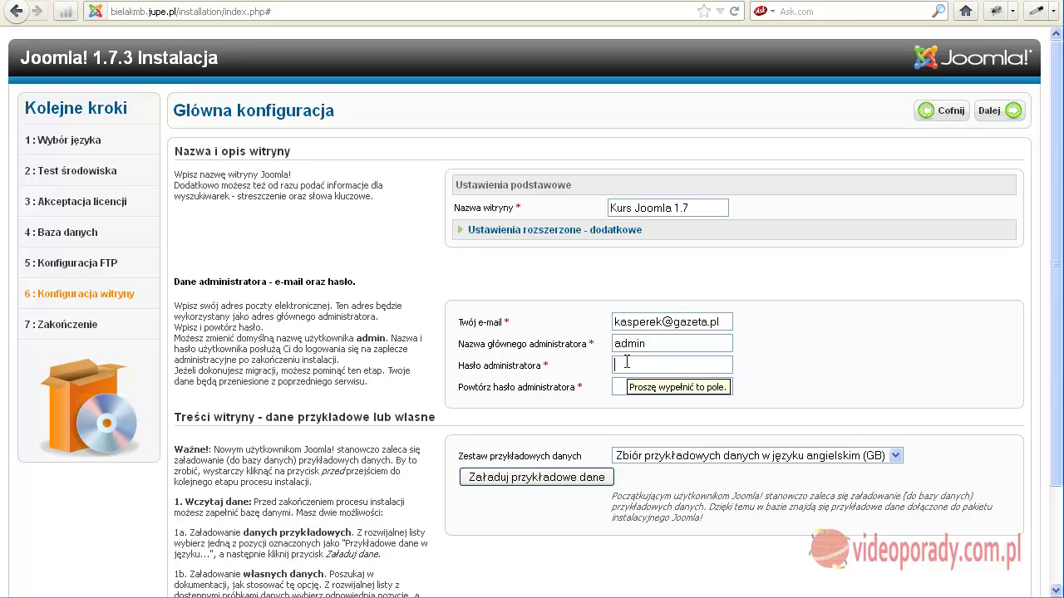
text(admin1)
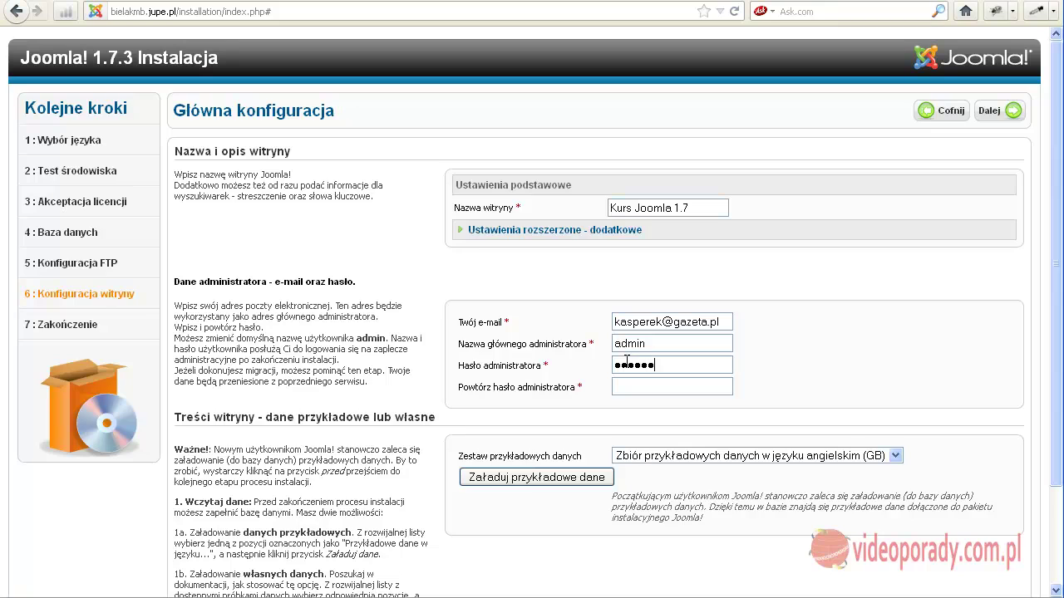
click(624, 385)
text(admin1)
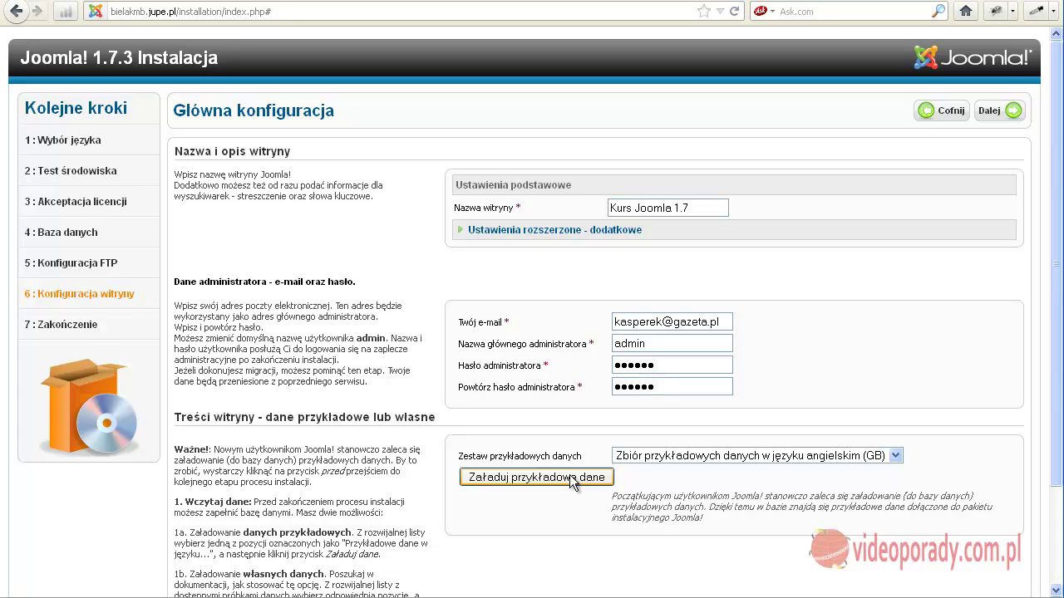
Complete installation, delete the installation folder, and open the new site's front page.
click(988, 110)
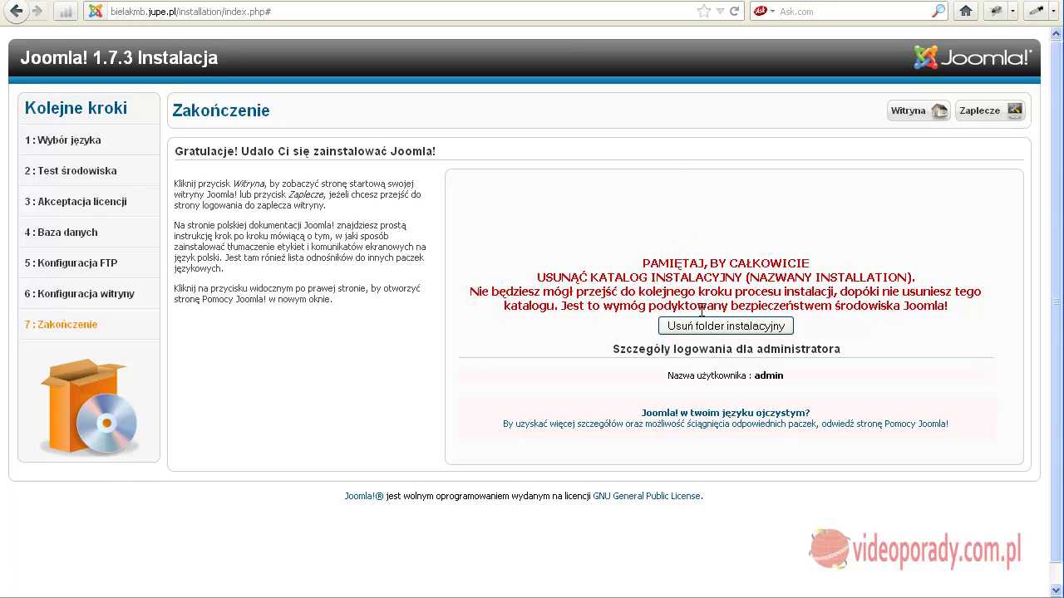
click(705, 325)
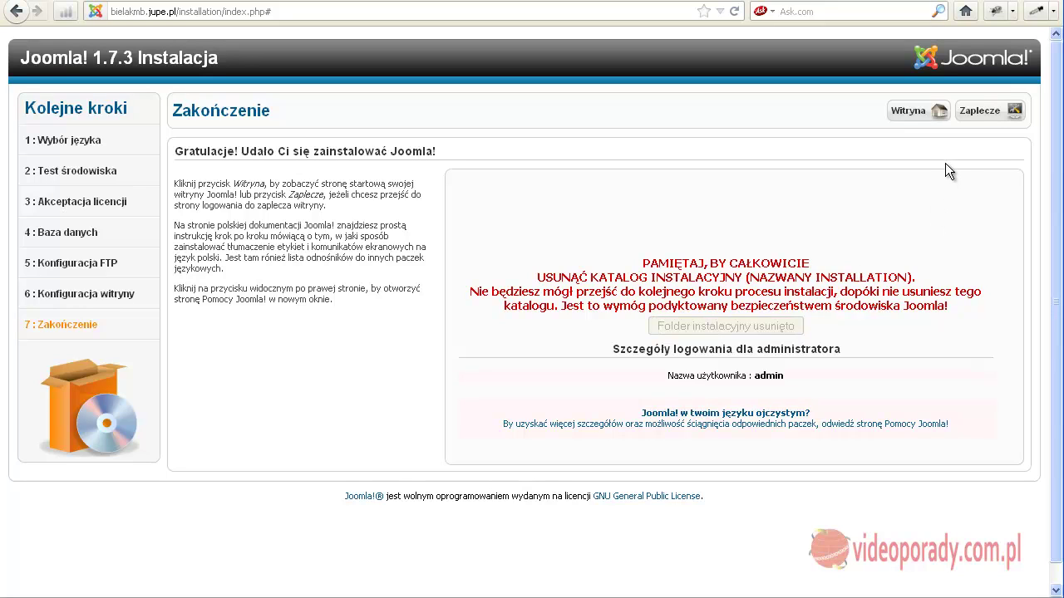
click(919, 114)
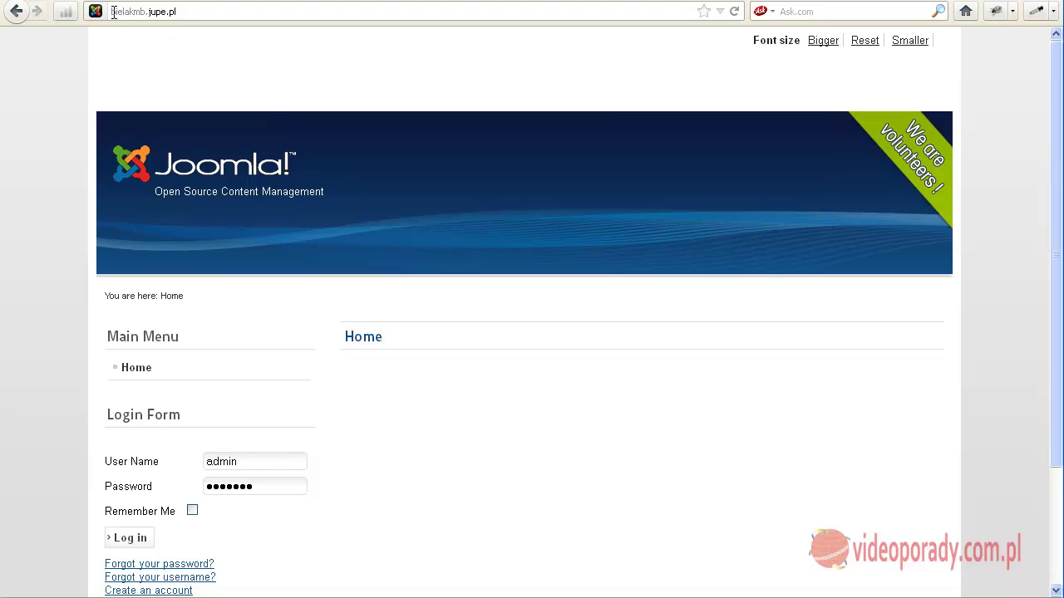
click(178, 12)
drag(179, 12, 65, 13)
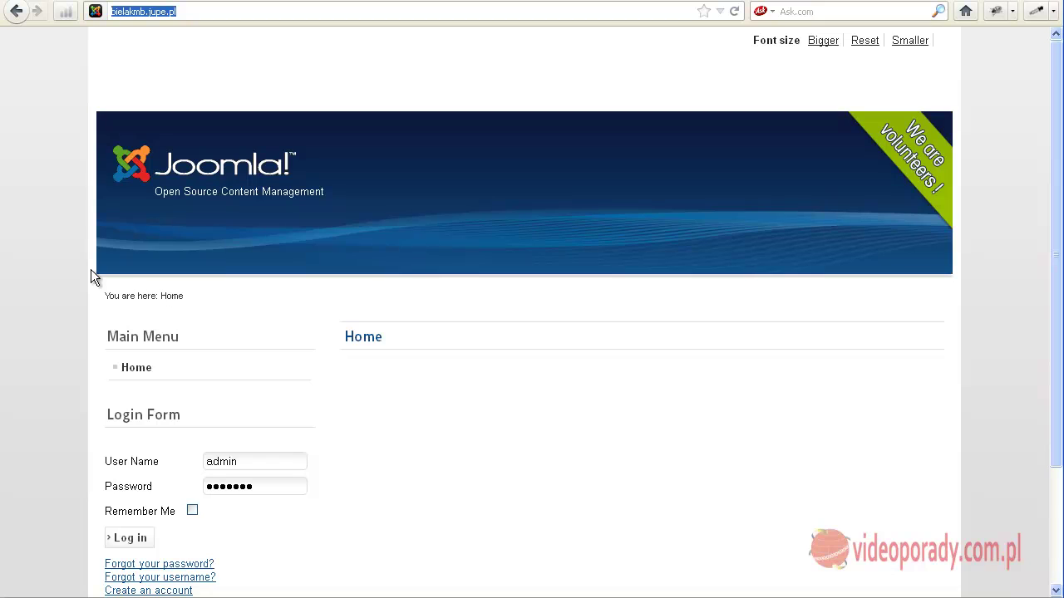
click(30, 263)
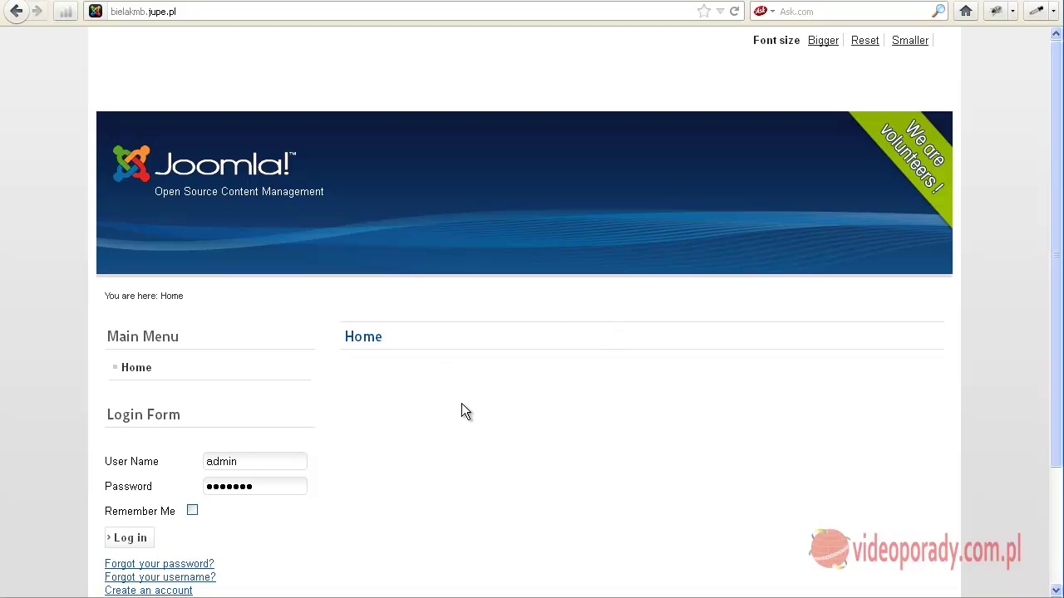
scroll(462, 407, down, 3)
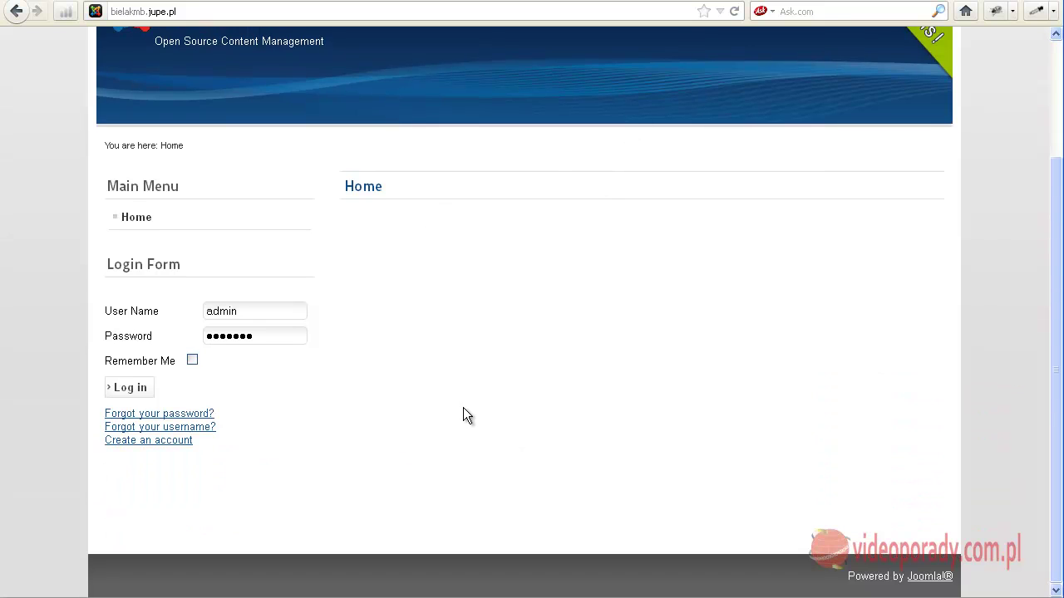
scroll(463, 407, up, 3)
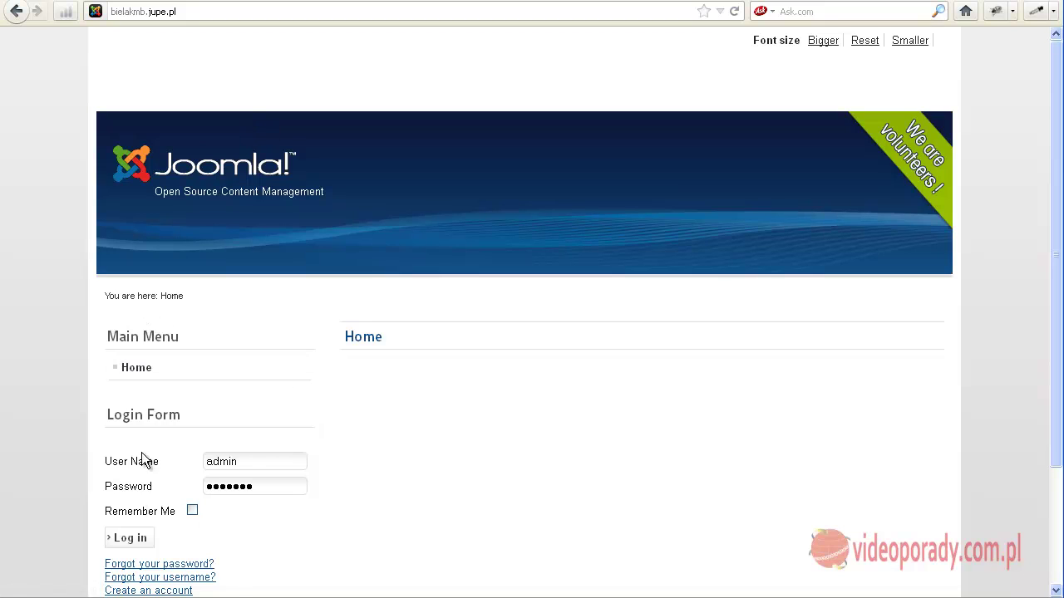
scroll(411, 403, down, 3)
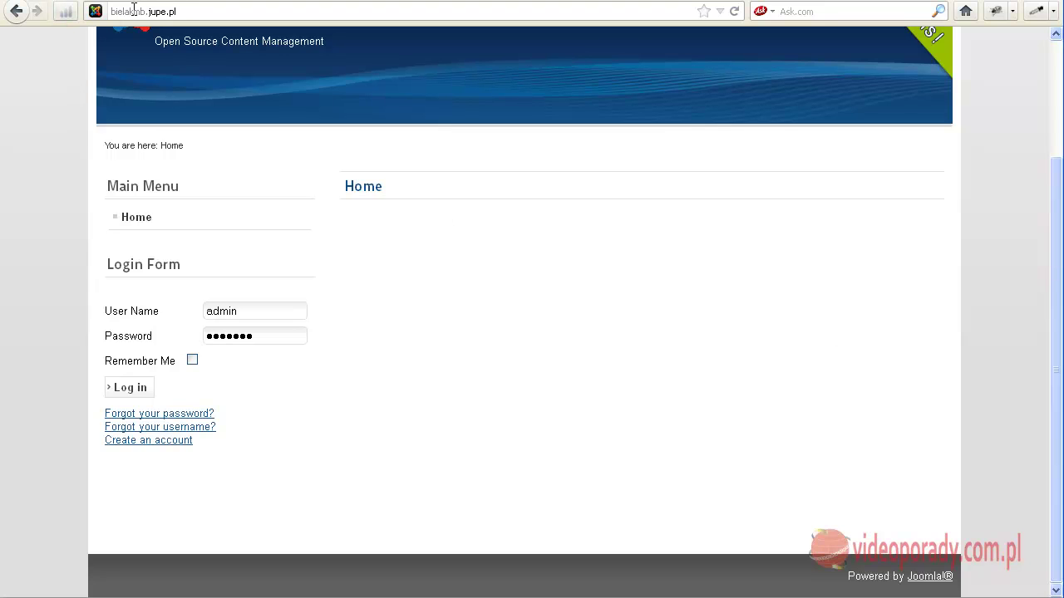
Load the site's /administrator login page from the address bar.
click(181, 12)
click(184, 11)
text(/admini)
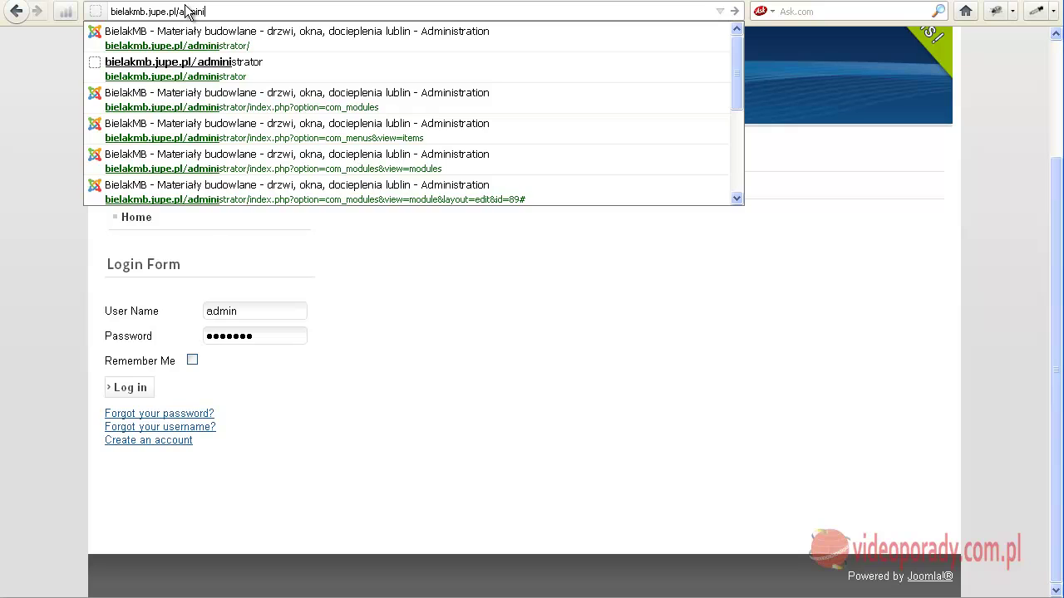
click(191, 33)
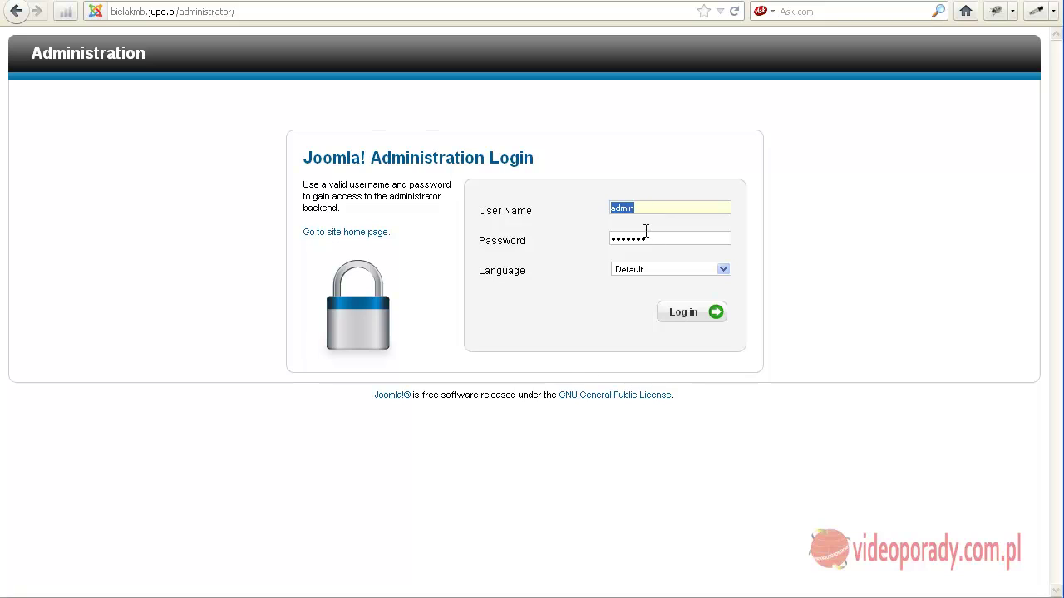
Enter the admin password and log in to the Control Panel.
key(Tab)
text(••••••)
click(704, 320)
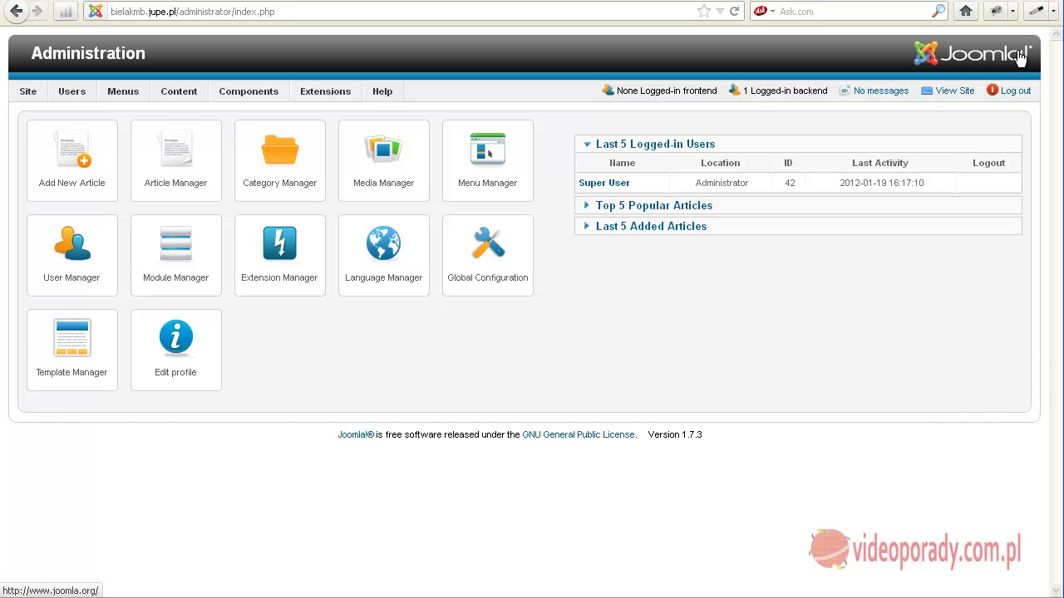
Expand the 'Top 5 Popular Articles' and 'Last 5 Added Articles' Control Panel summaries.
mouse_move(70, 95)
mouse_move(361, 92)
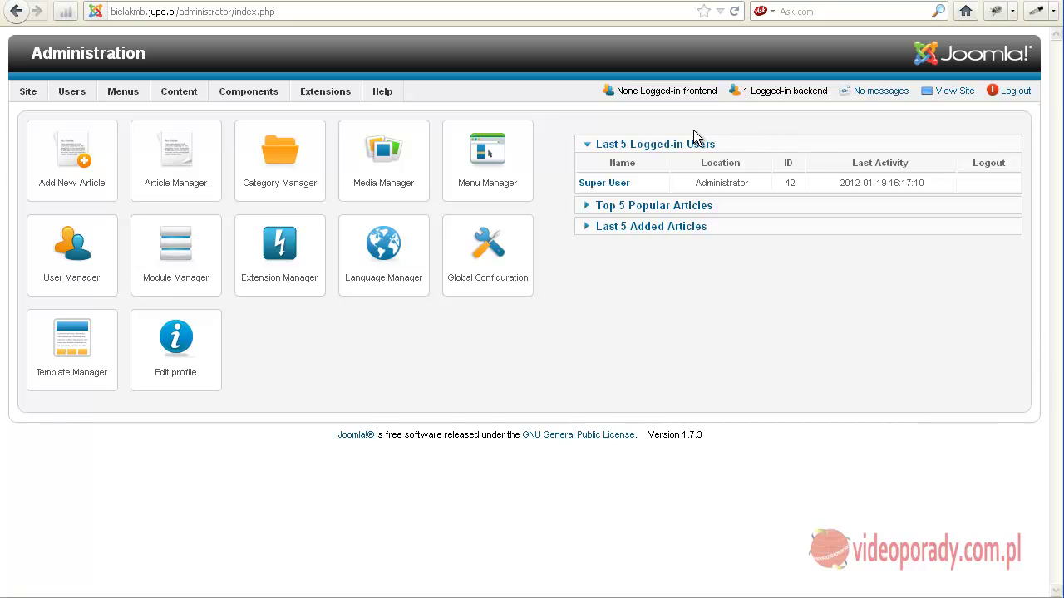
click(663, 206)
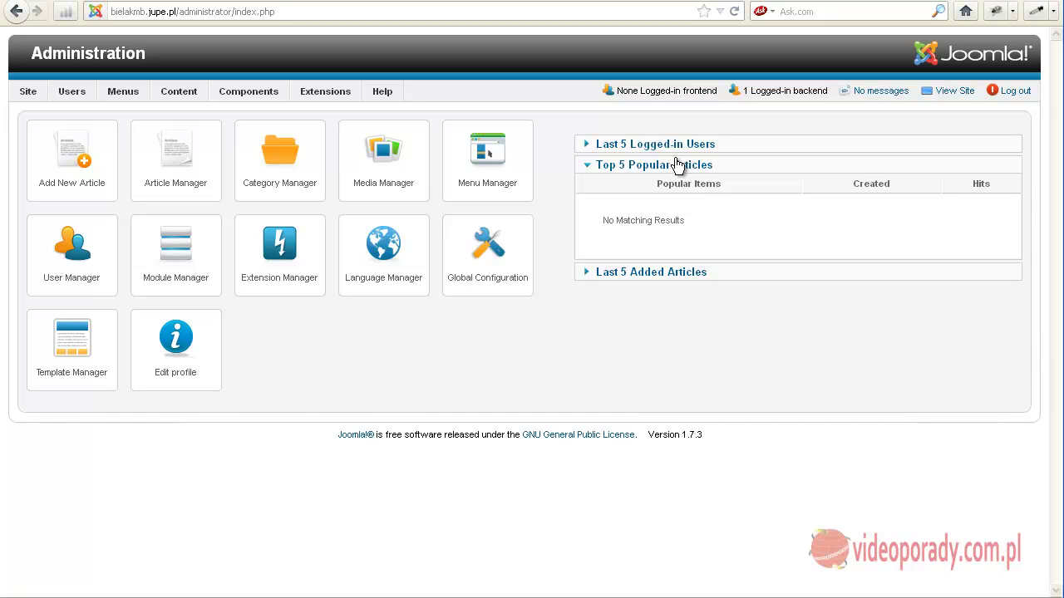
click(656, 275)
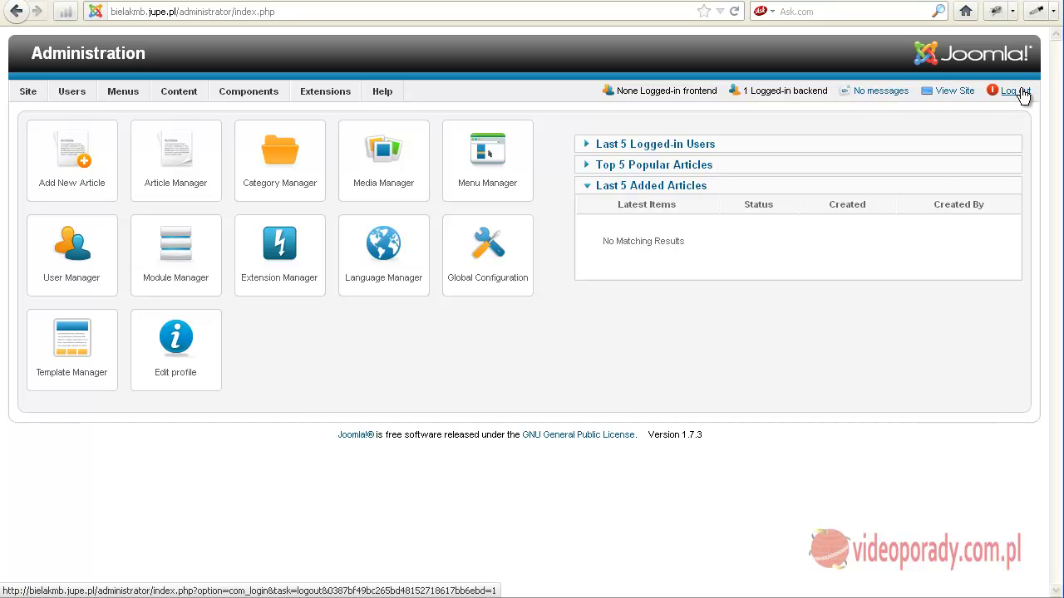
click(956, 92)
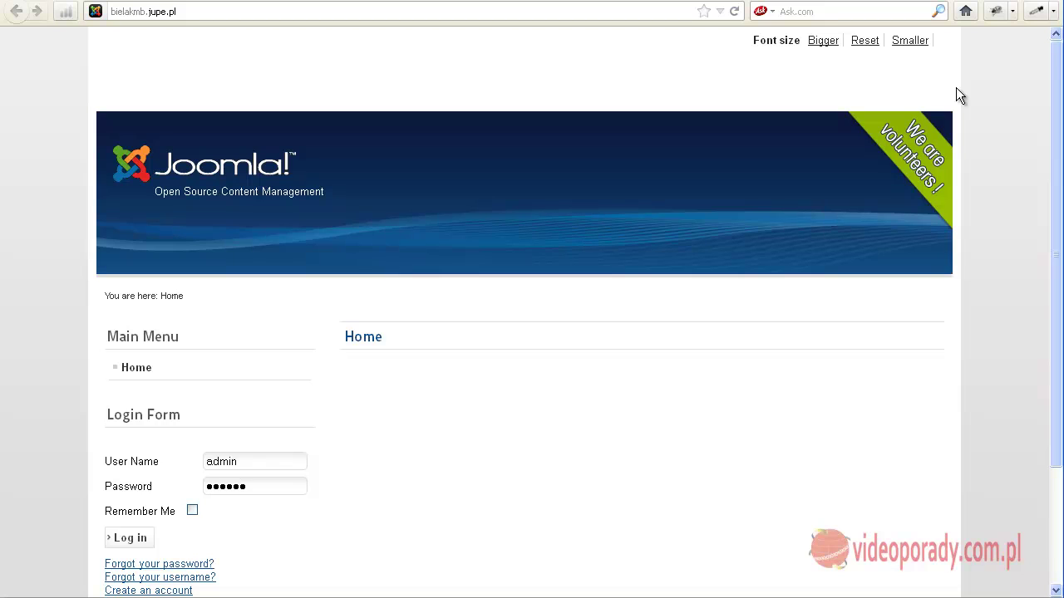
click(1021, 1)
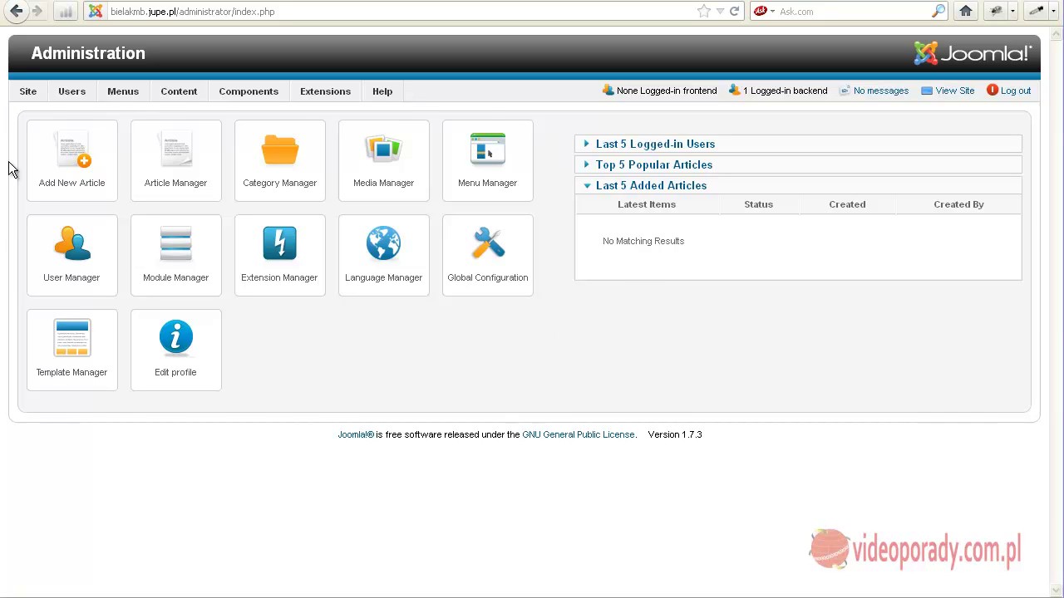
Go to Extensions > Extension Manager to reach the Install page.
mouse_move(221, 96)
mouse_move(316, 103)
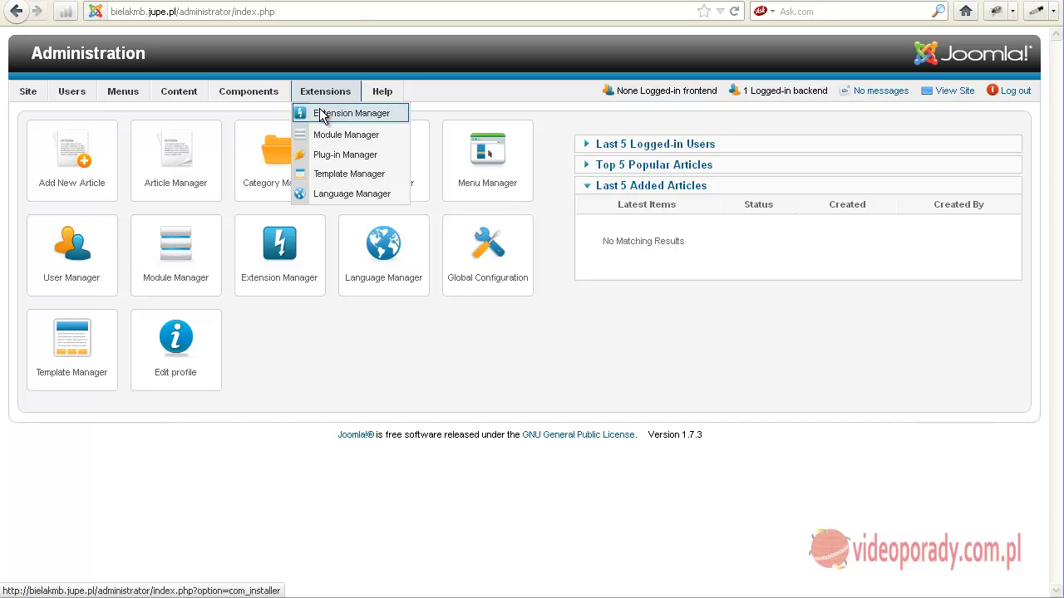
click(321, 113)
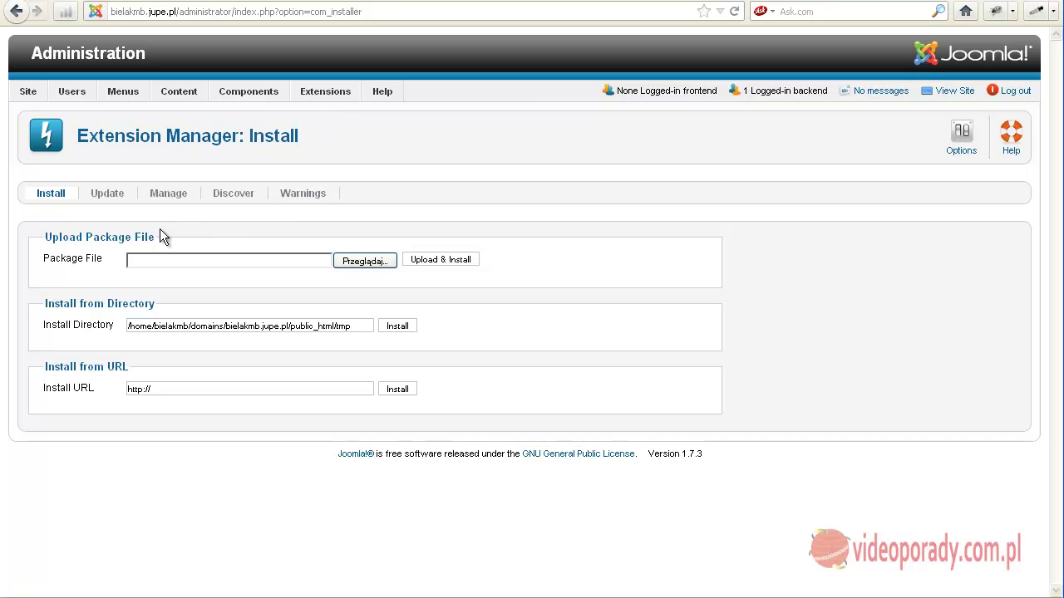
Upload and install the pl-PL_joomla_lang_full_173.1 Polish language package file.
click(353, 262)
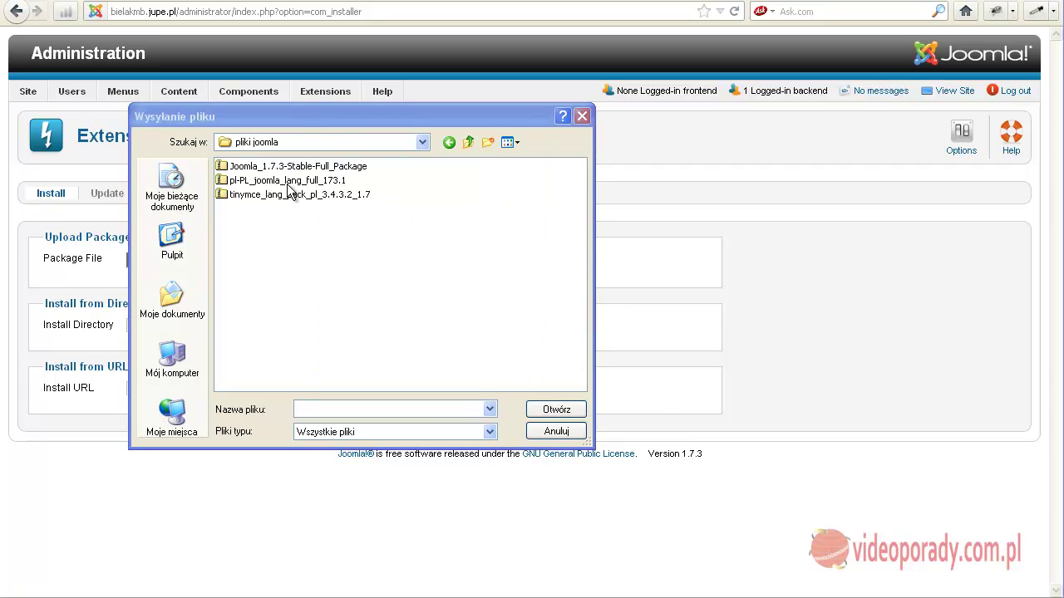
click(238, 181)
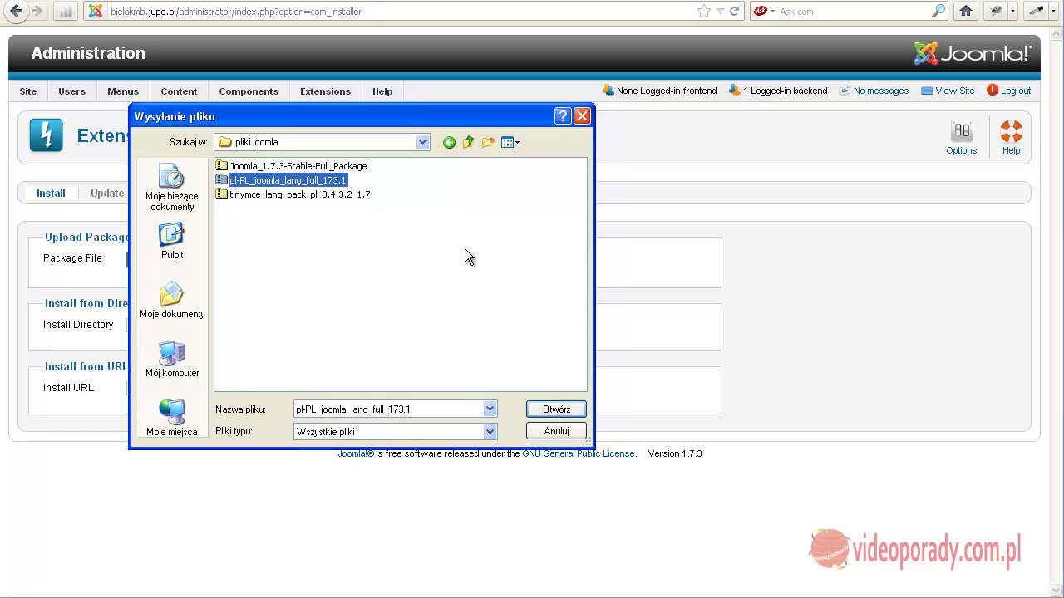
click(556, 409)
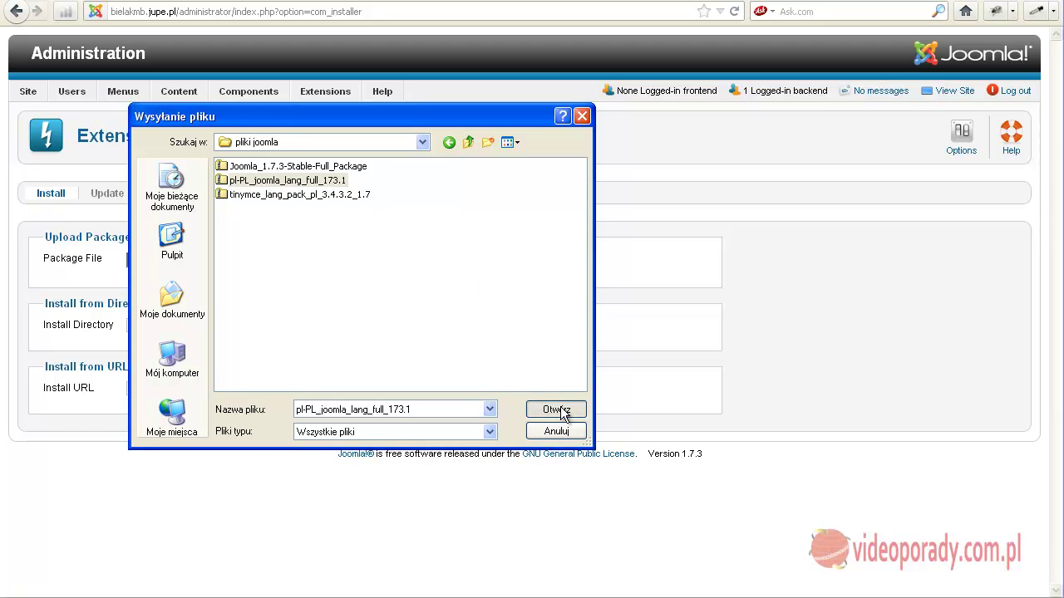
click(425, 261)
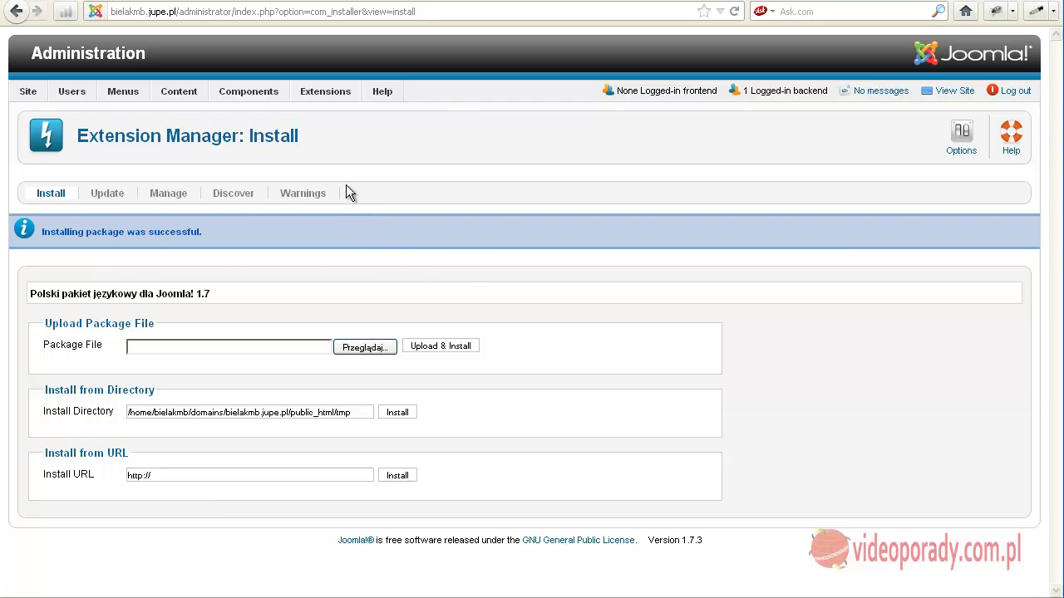
In the Language Manager, make Polish the default site language.
mouse_move(329, 98)
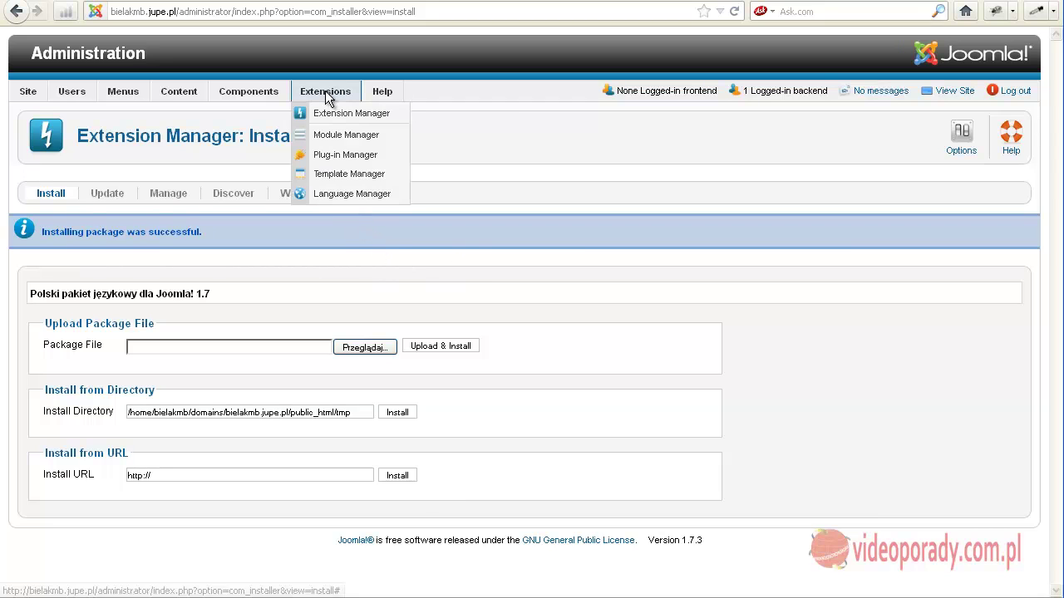
click(332, 194)
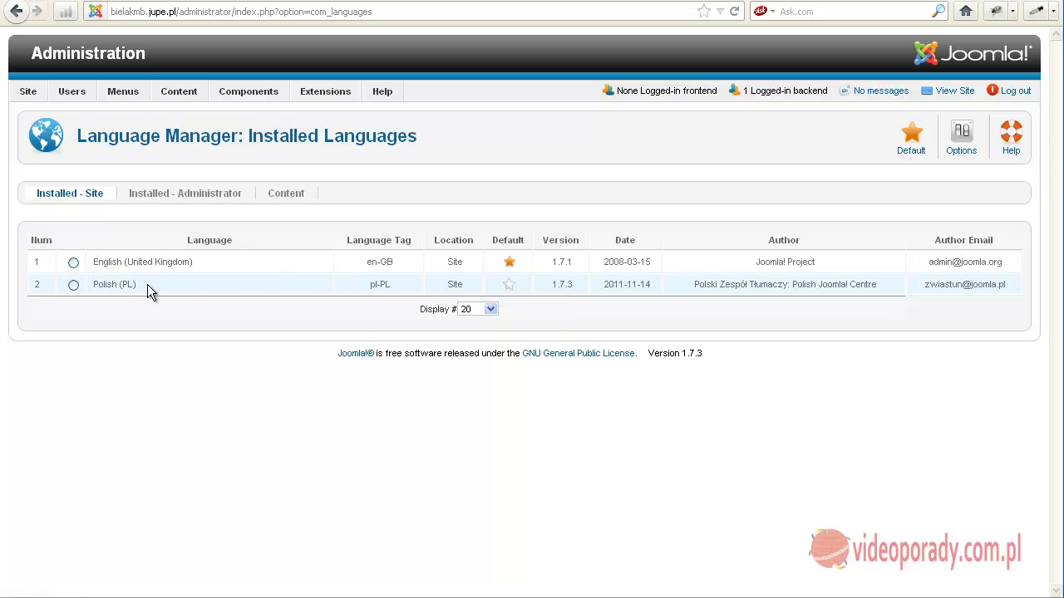
click(509, 289)
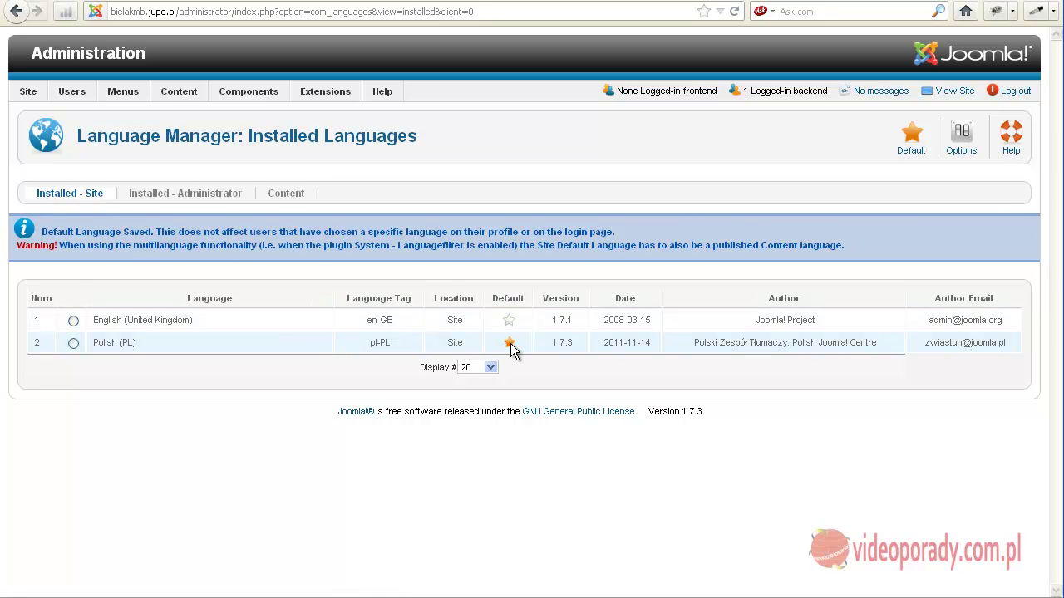
Make Polish (PL) the default administrator language.
click(160, 200)
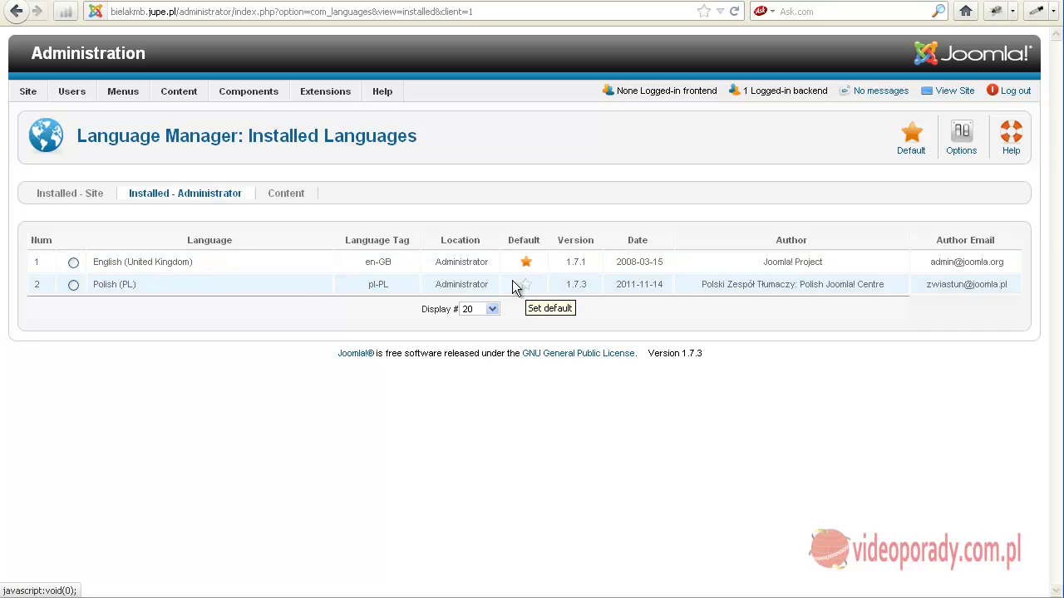
click(74, 285)
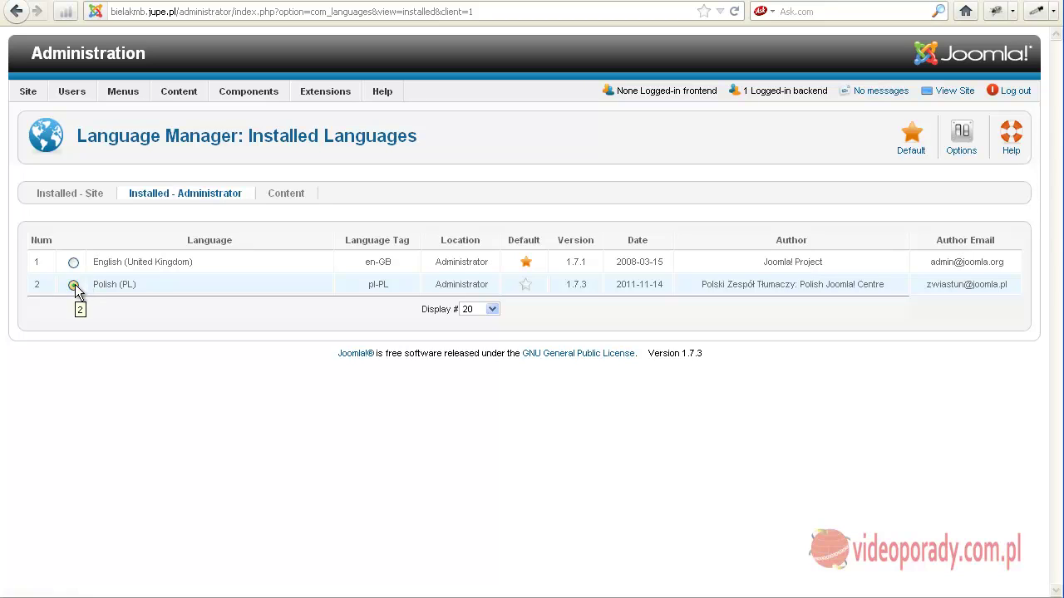
click(912, 139)
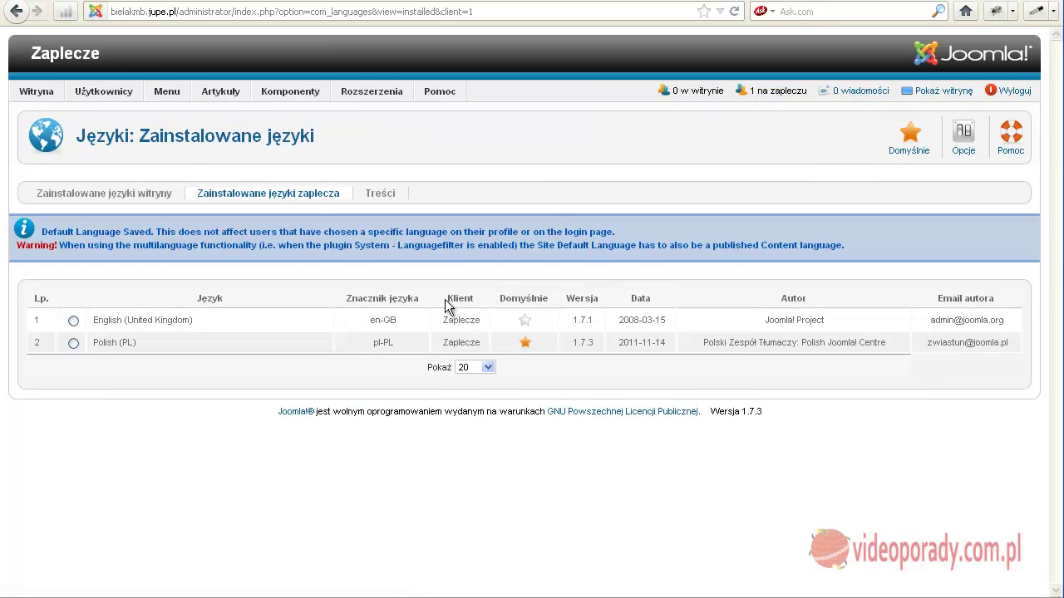
Show the content languages list, which holds only English (UK), then browse the top menus.
click(380, 196)
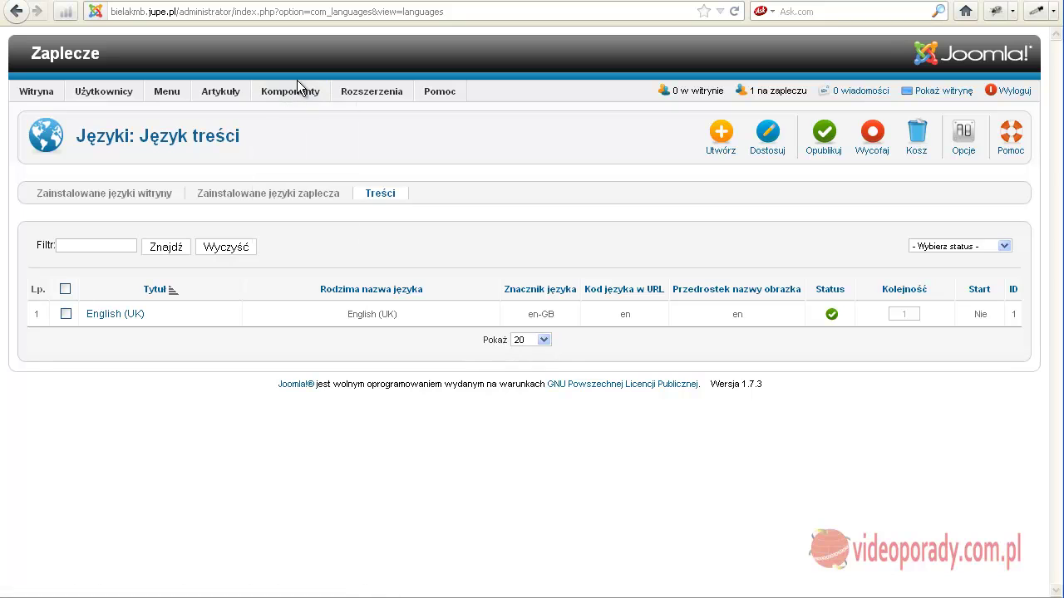
mouse_move(297, 87)
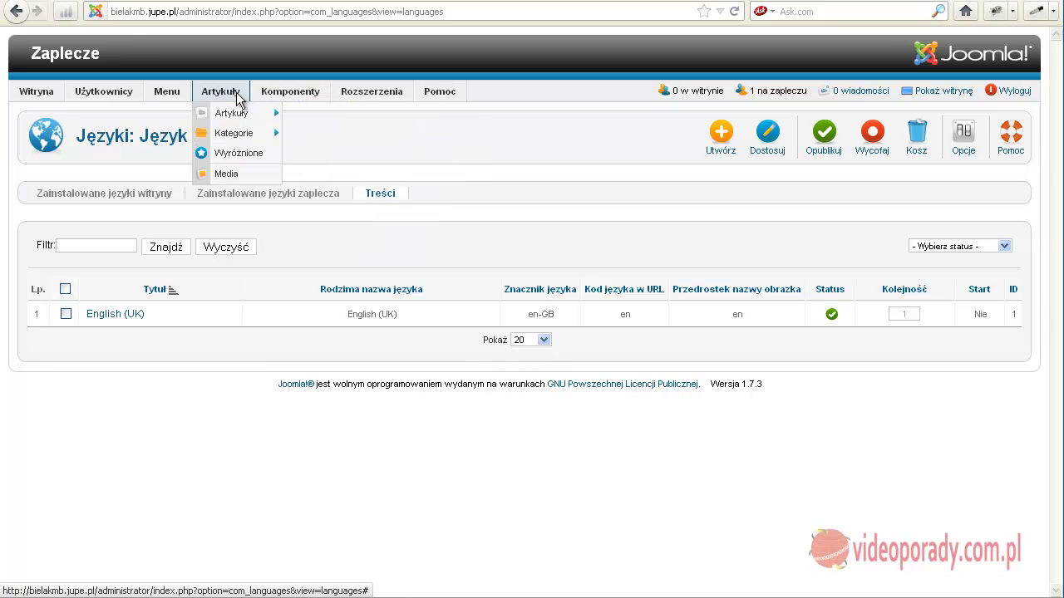
mouse_move(122, 94)
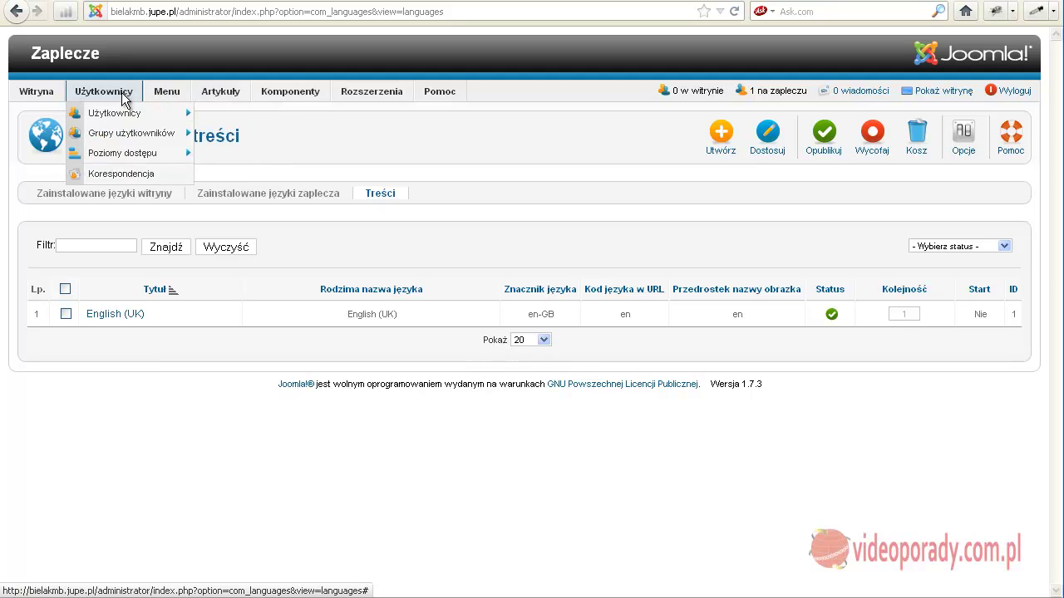
mouse_move(48, 98)
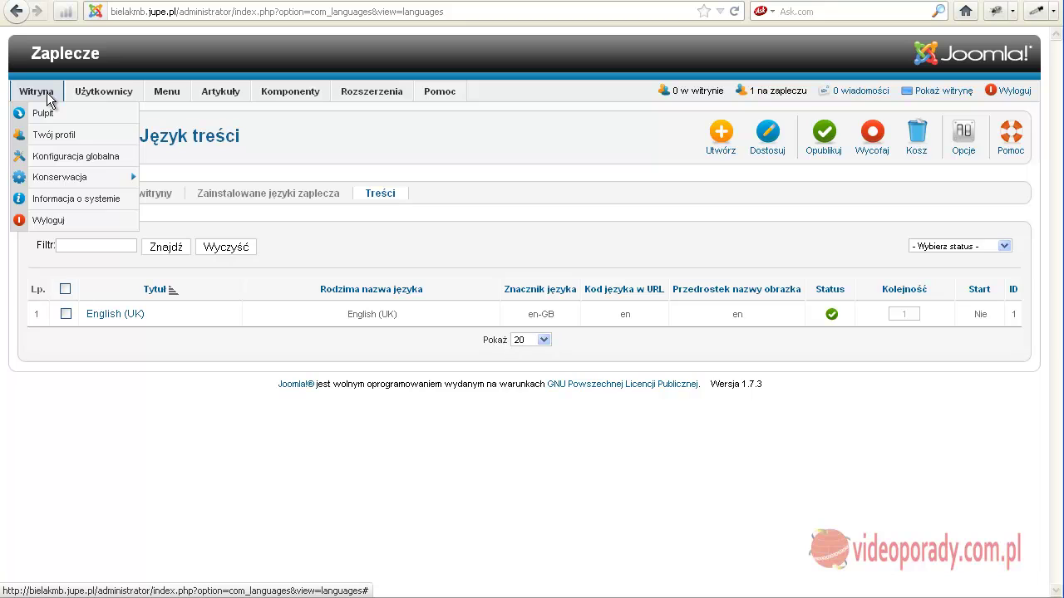
mouse_move(201, 98)
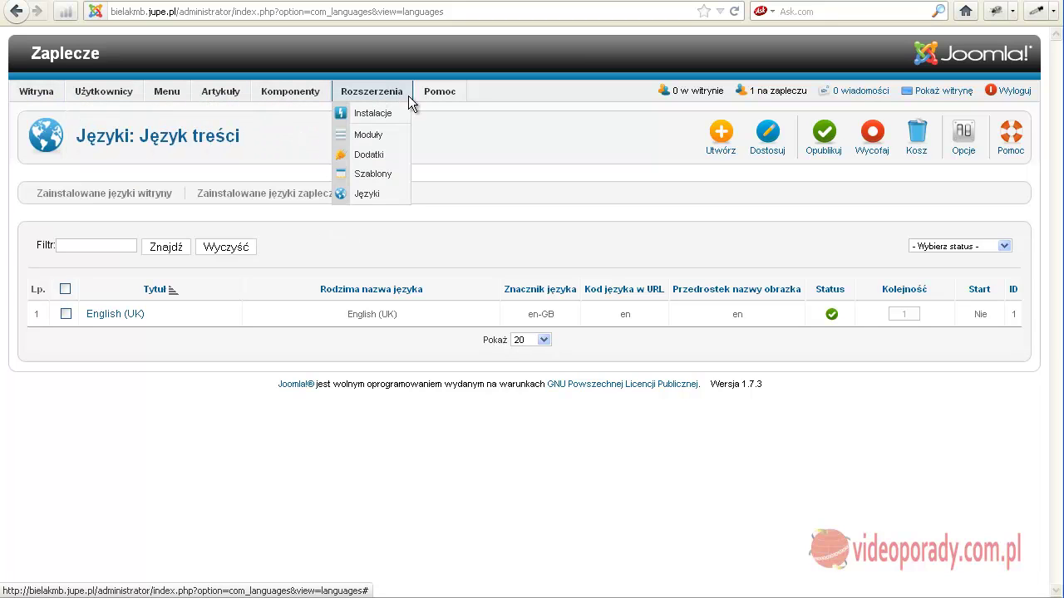
mouse_move(416, 100)
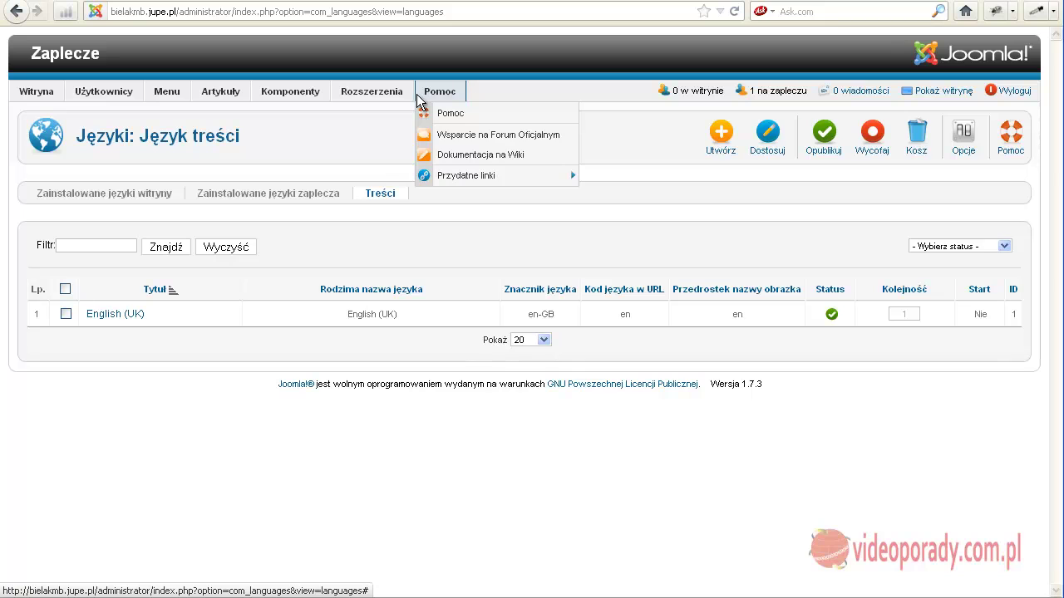
Upload and install the tinymce_lang_pack_pl_3.4.3.2_1.7 file from Rozszerzenia > Instalacje.
mouse_move(374, 98)
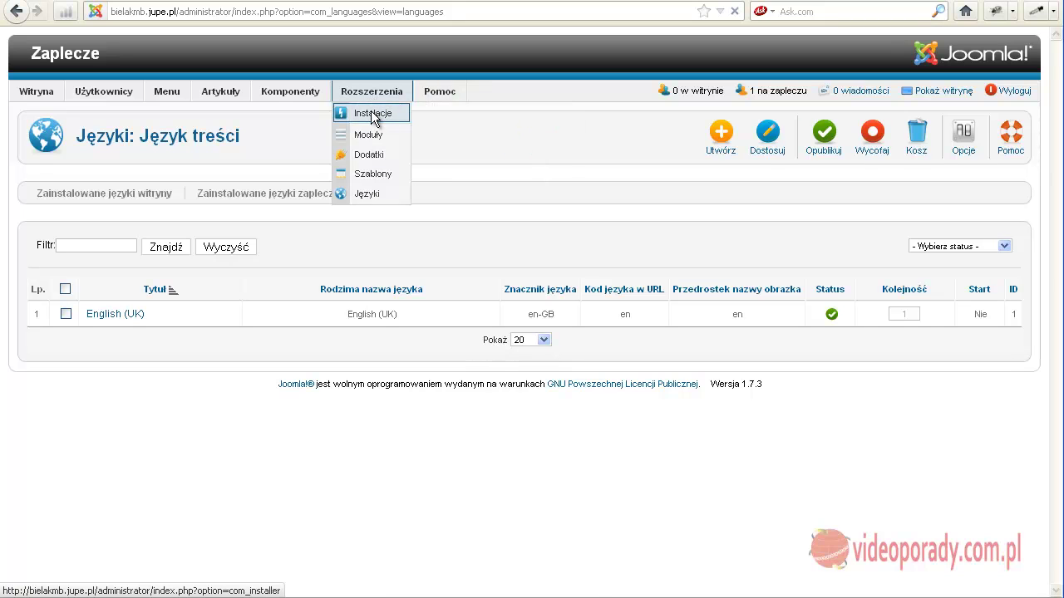
click(373, 113)
click(363, 260)
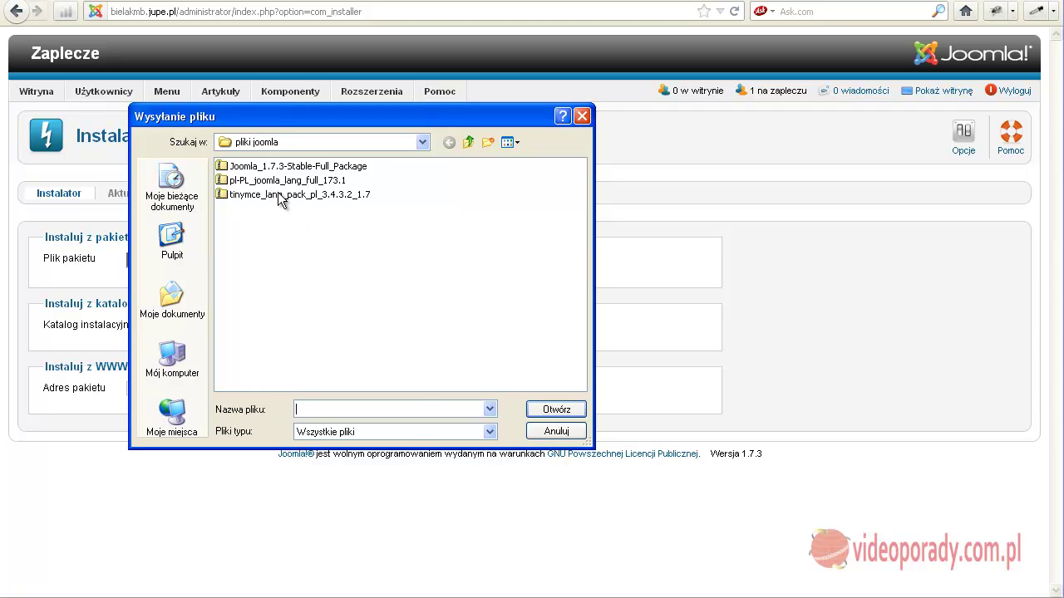
click(279, 194)
click(544, 410)
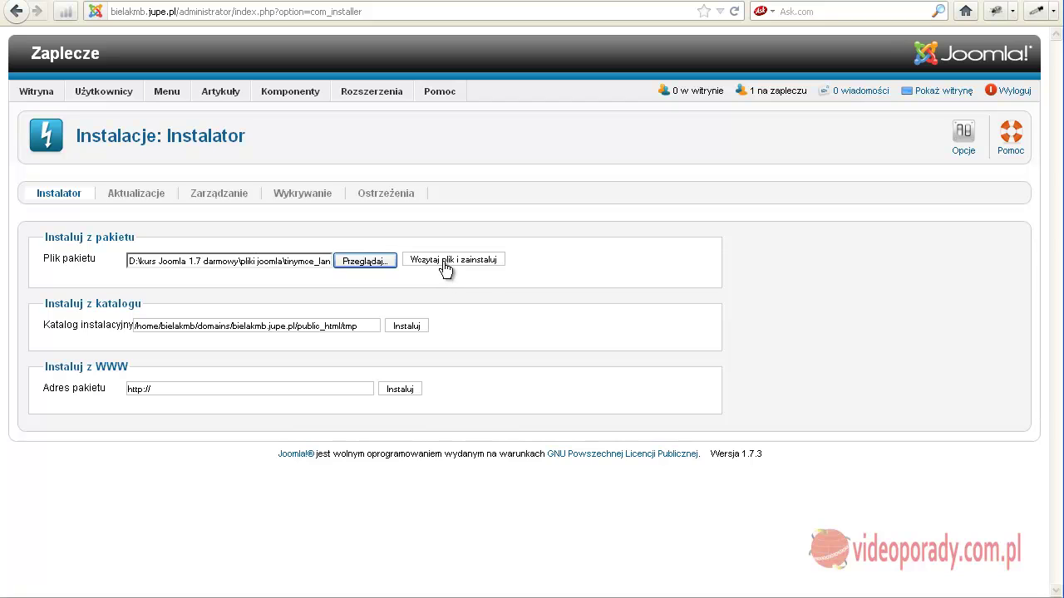
click(445, 262)
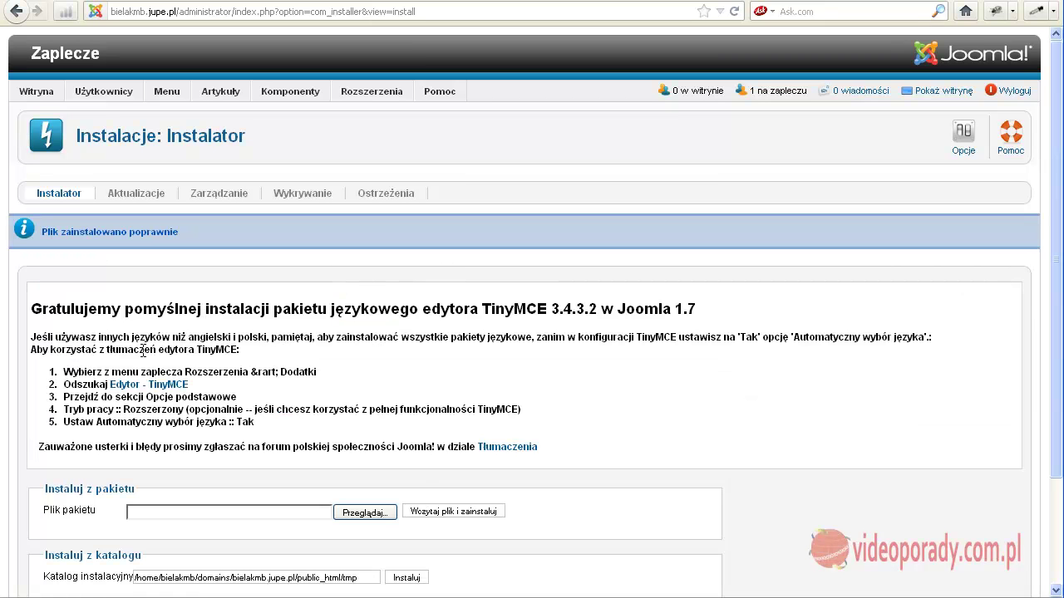
mouse_move(365, 97)
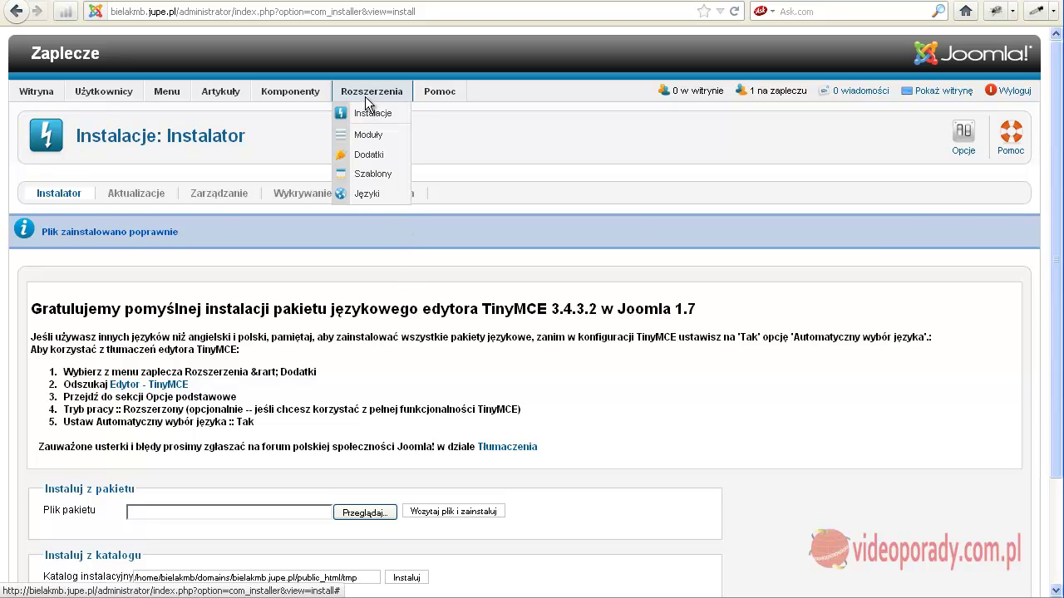
Set Edytor - TinyMCE to Rozszerzony mode with Automatyczny wybór języka on, then save and close.
click(367, 156)
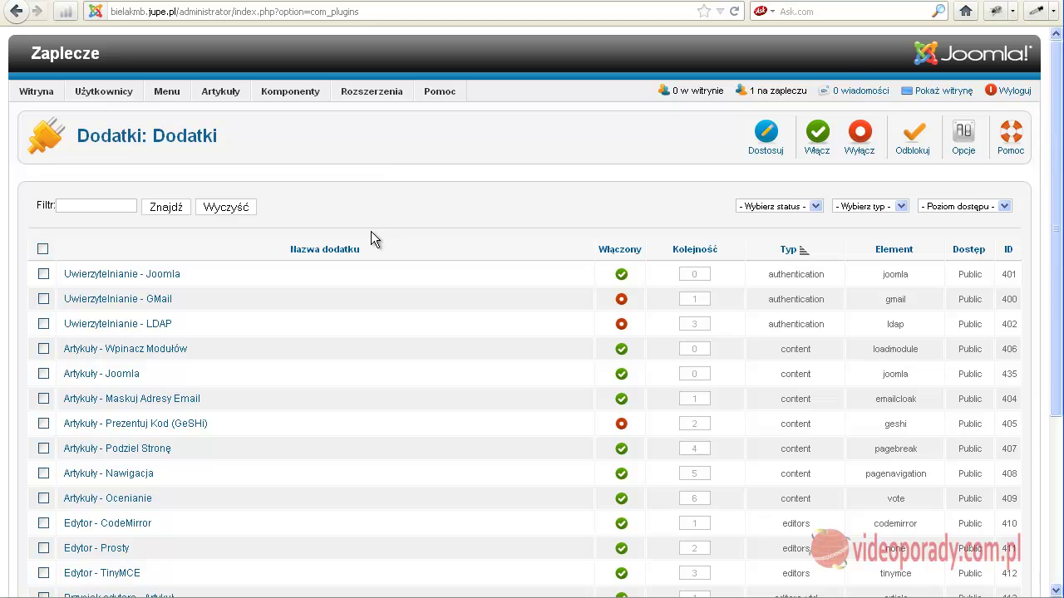
scroll(314, 266, down, 2)
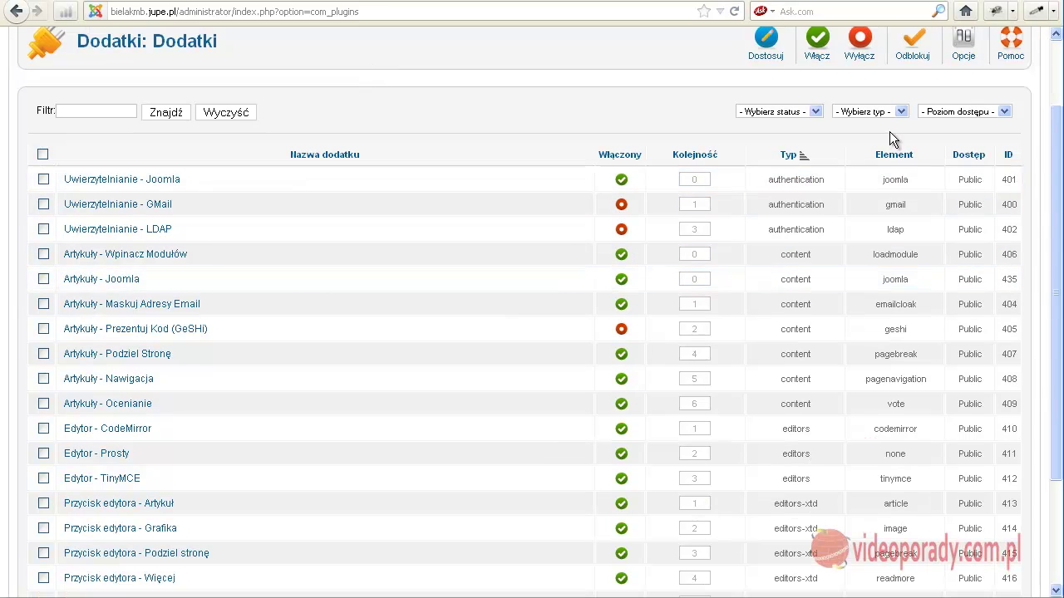
click(107, 479)
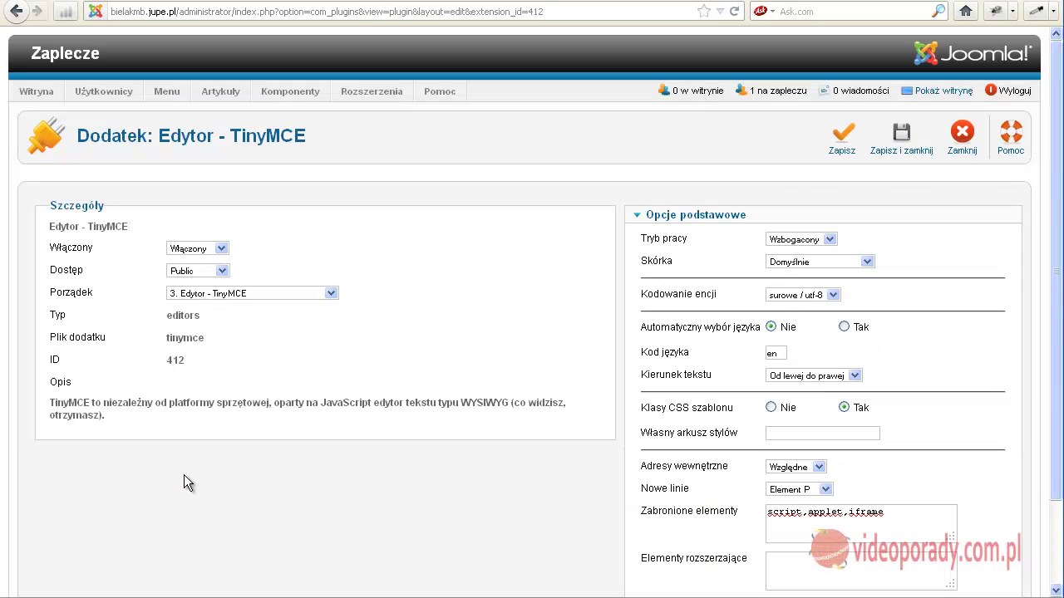
click(831, 240)
click(811, 275)
click(844, 327)
click(896, 145)
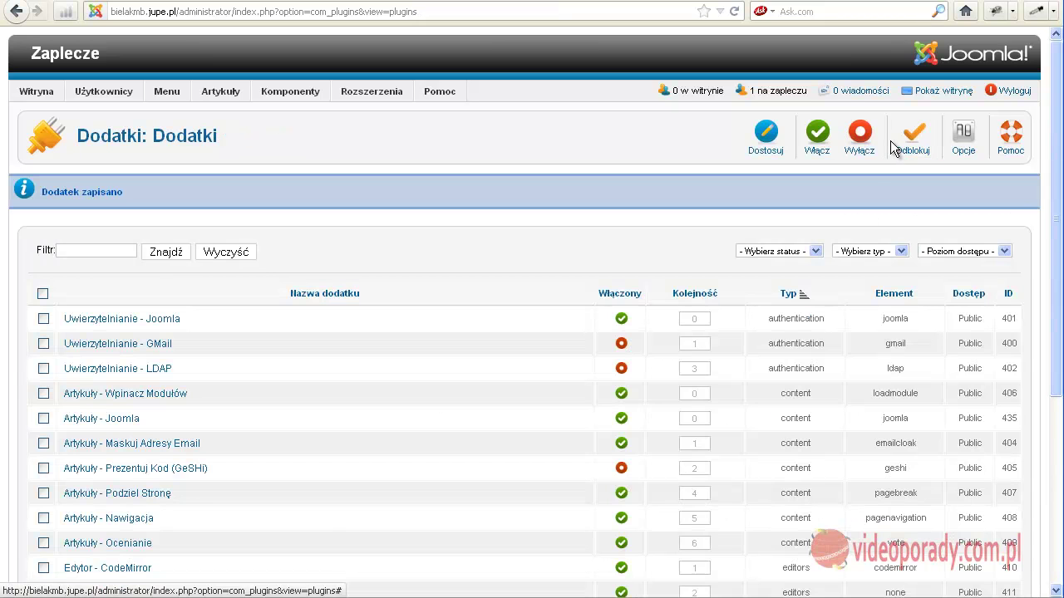